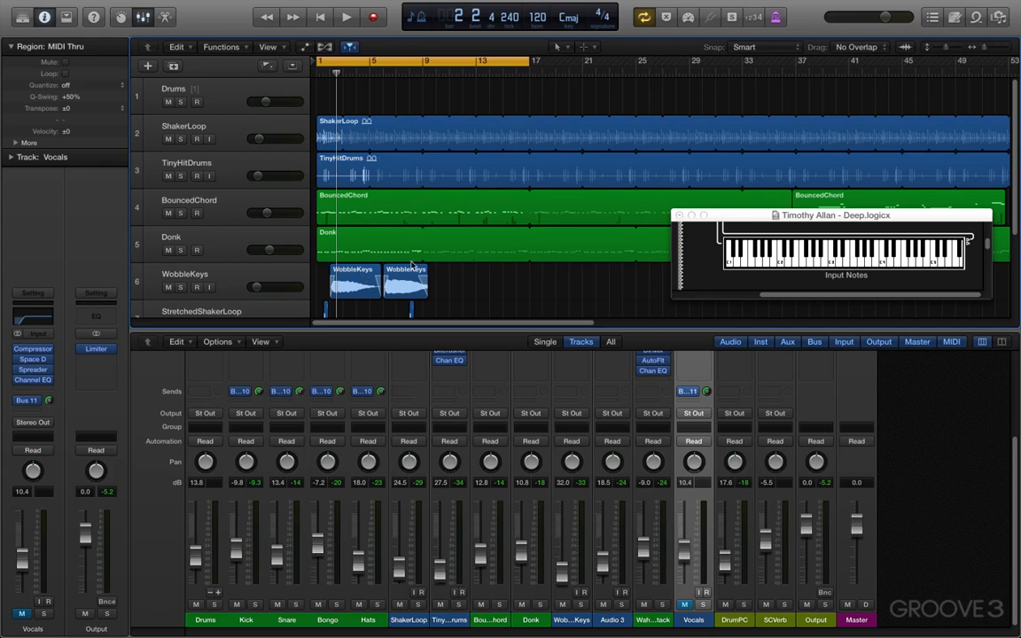
# Solo the BouncedChord track and play back the song to hear it alone
pyautogui.scroll(-2, 411, 265)
pyautogui.scroll(2, 313, 184)
pyautogui.click(233, 200)
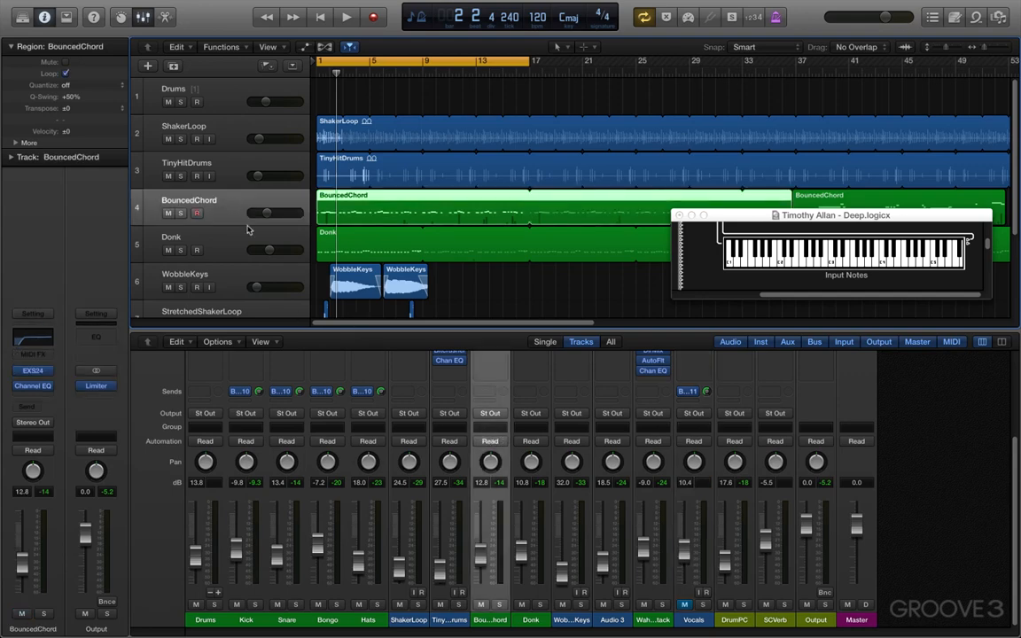
pyautogui.click(181, 215)
pyautogui.press('space')
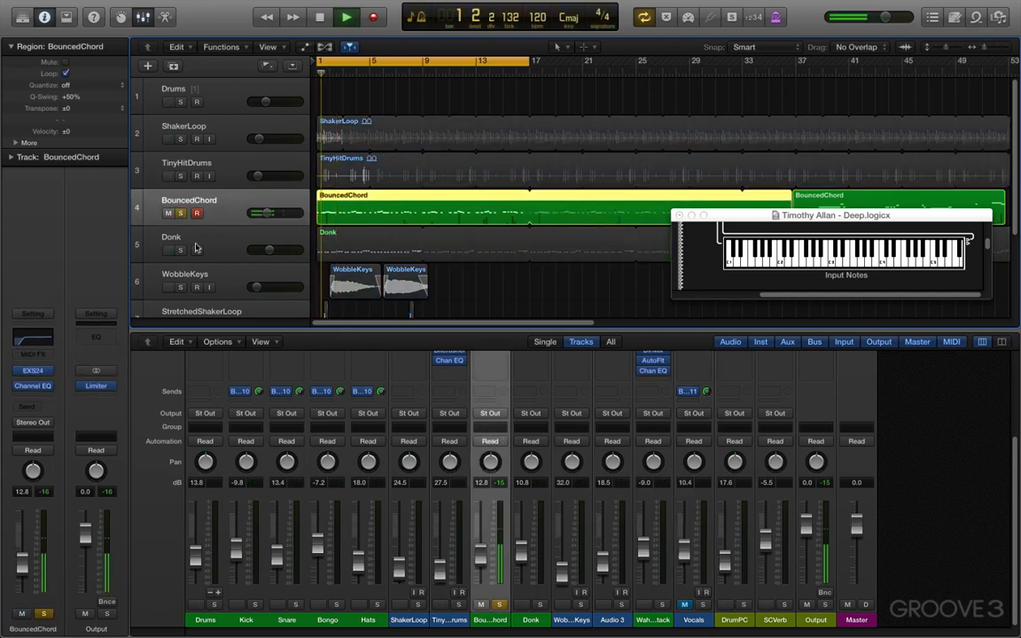
# Open the EXS24 instrument of the BouncedChord channel and adjust its filter cutoff during playback, stopping playback at the end
pyautogui.scroll(5, 527, 424)
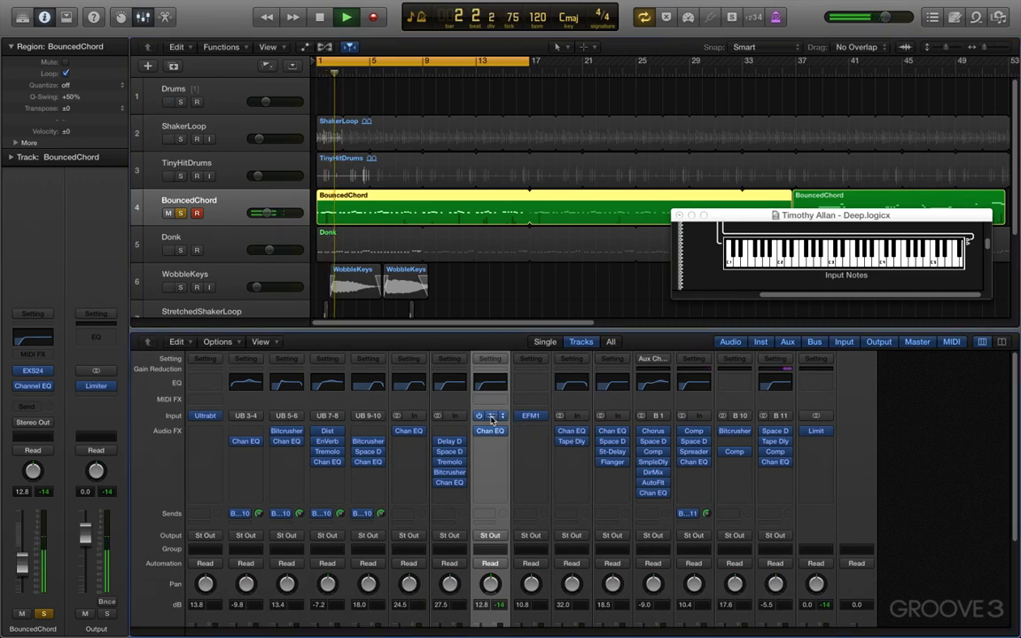
pyautogui.click(491, 415)
pyautogui.moveTo(387, 41); pyautogui.dragTo(775, 82)
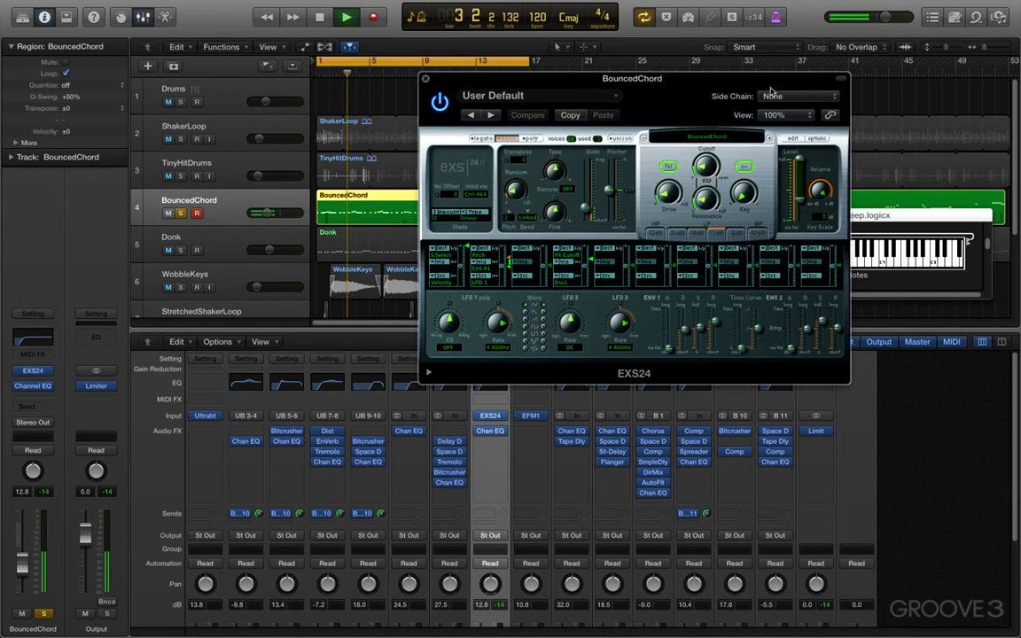
pyautogui.moveTo(704, 162)
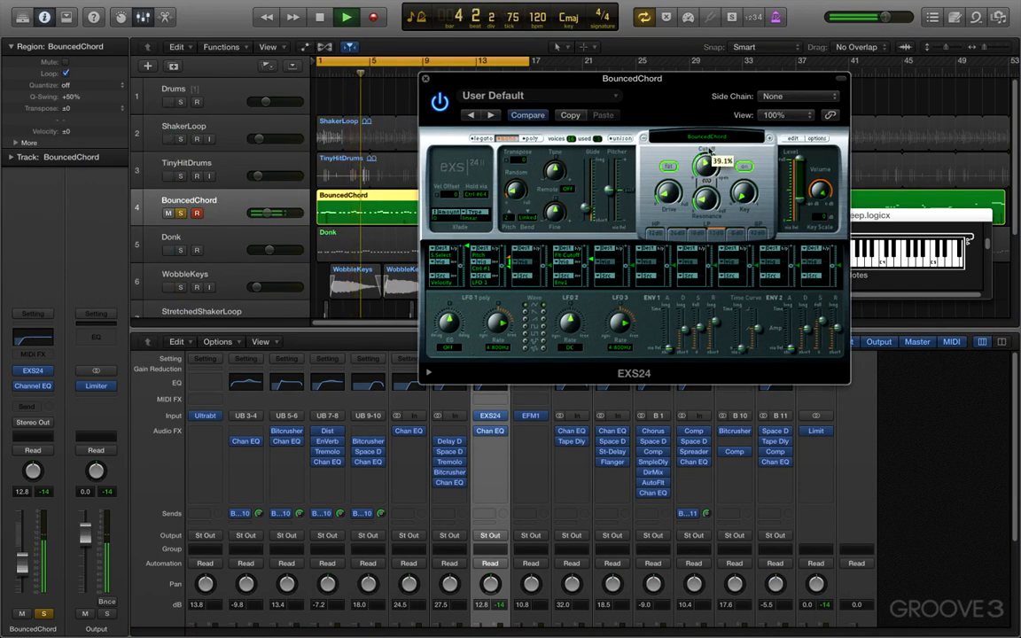
pyautogui.press('space')
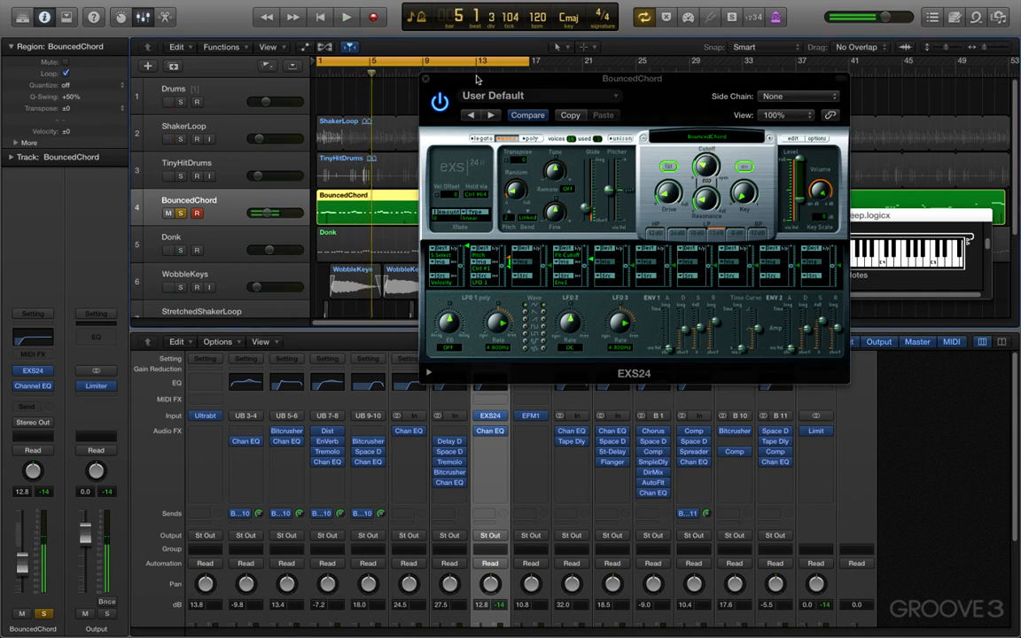
pyautogui.moveTo(475, 85); pyautogui.dragTo(589, 94)
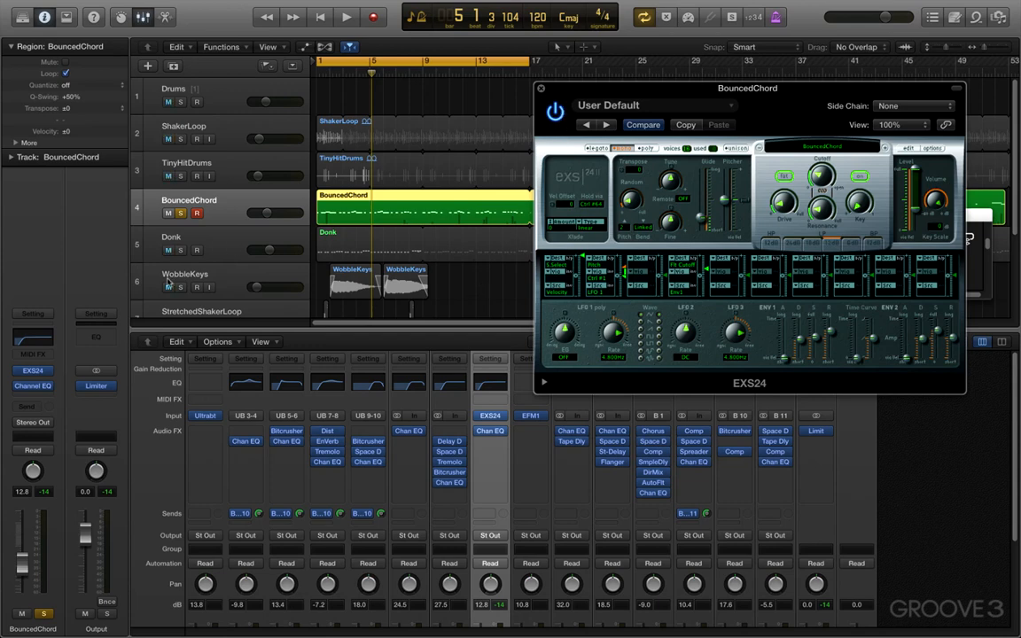
# Insert a stereo Space Designer reverb ahead of the Channel EQ on the BouncedChord channel
pyautogui.click(43, 385)
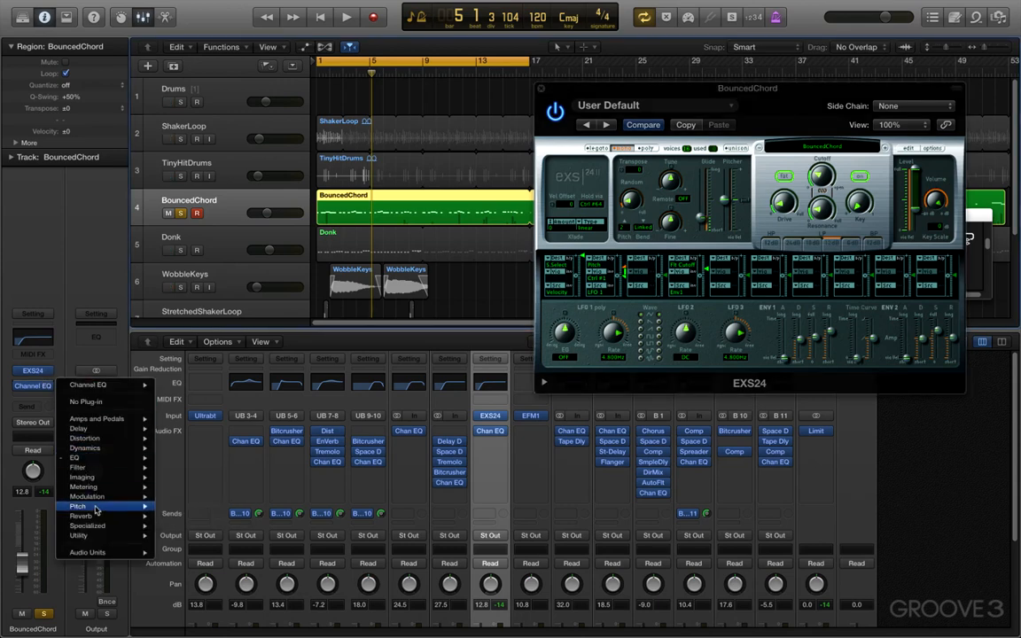
pyautogui.moveTo(98, 512)
pyautogui.moveTo(213, 545)
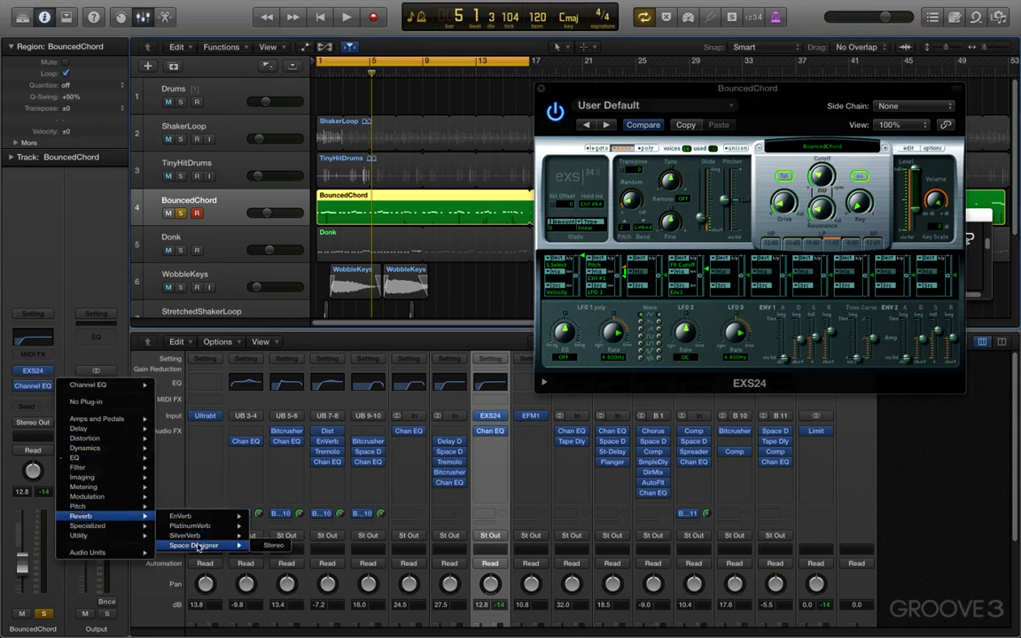
pyautogui.click(263, 547)
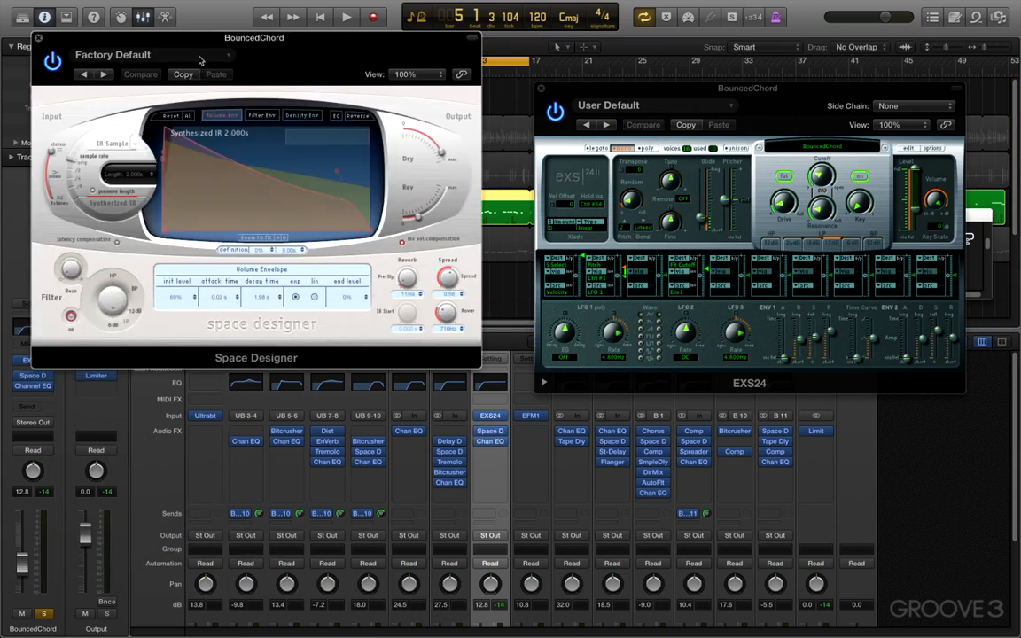
# Load the 03.4s Hot Plate preset from the Large Spaces plate reverbs into Space Designer and reposition its window
pyautogui.click(207, 53)
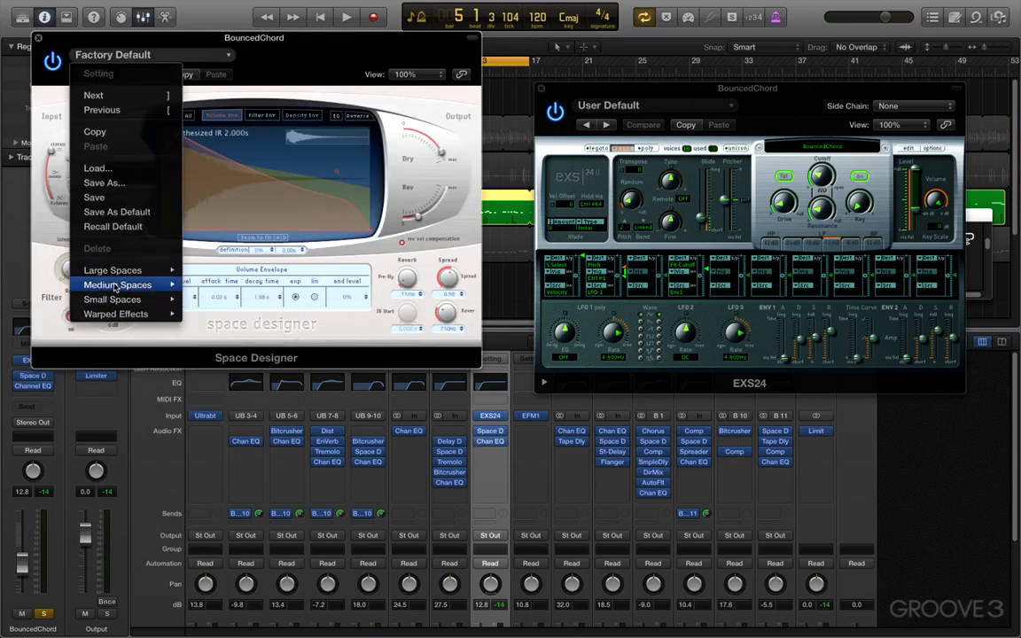
pyautogui.moveTo(116, 285)
pyautogui.moveTo(221, 320)
pyautogui.moveTo(146, 268)
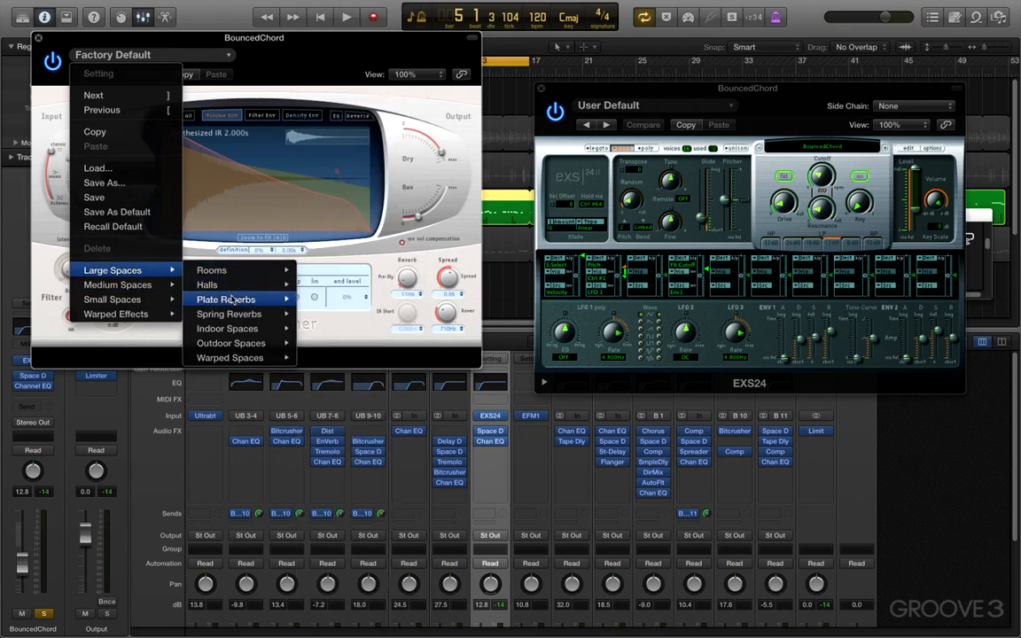
pyautogui.moveTo(248, 300)
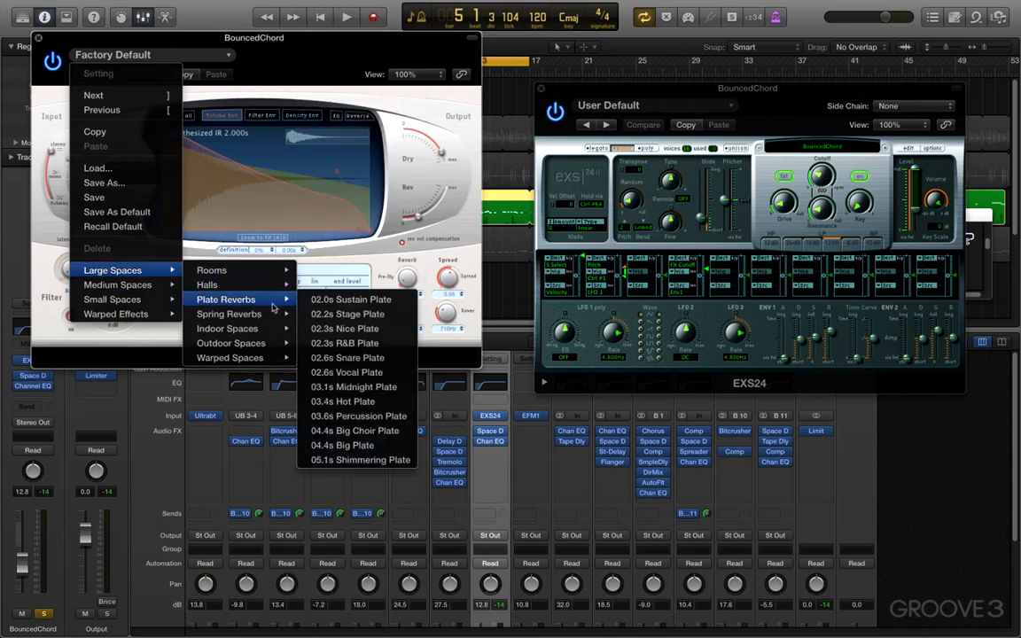
pyautogui.click(343, 402)
pyautogui.moveTo(290, 39); pyautogui.dragTo(604, 183)
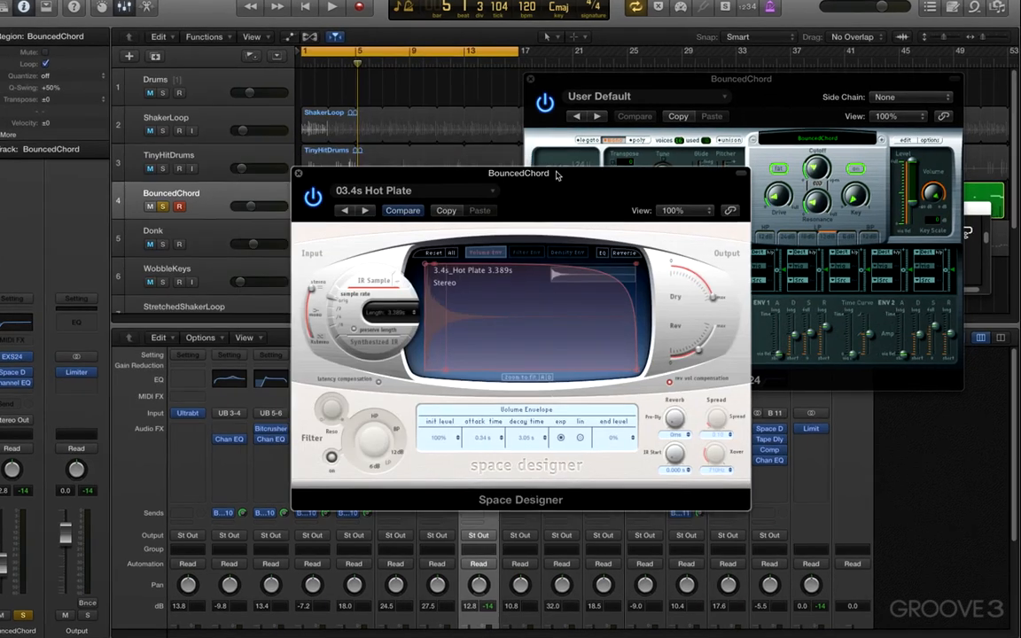
# Unsolo BouncedChord during playback, slightly lowering Space Designer's reverb level and the EXS24 filter cutoff
pyautogui.moveTo(709, 332); pyautogui.dragTo(705, 342)
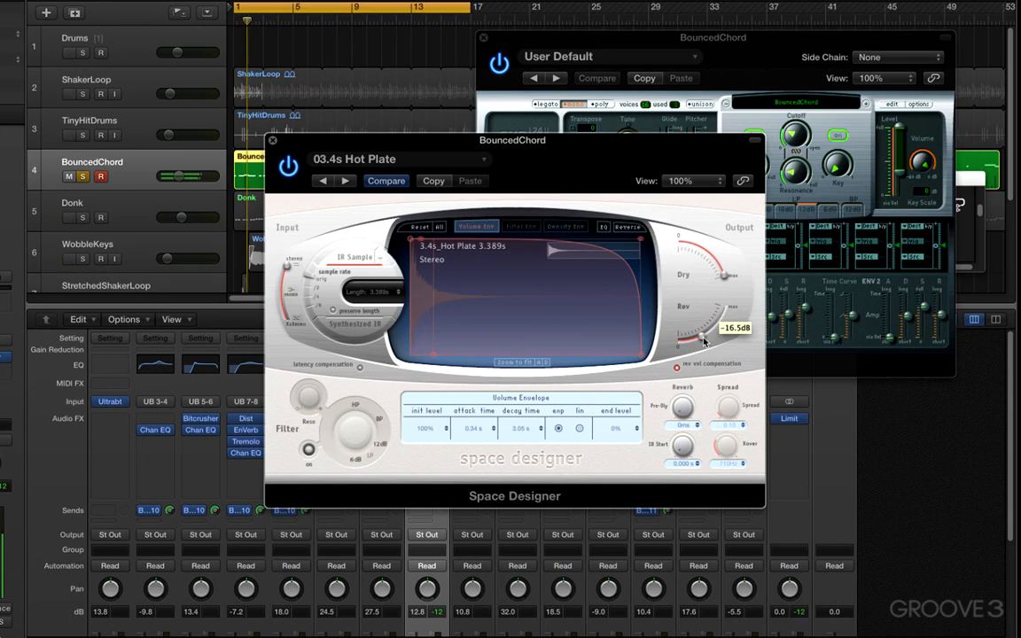
pyautogui.click(83, 177)
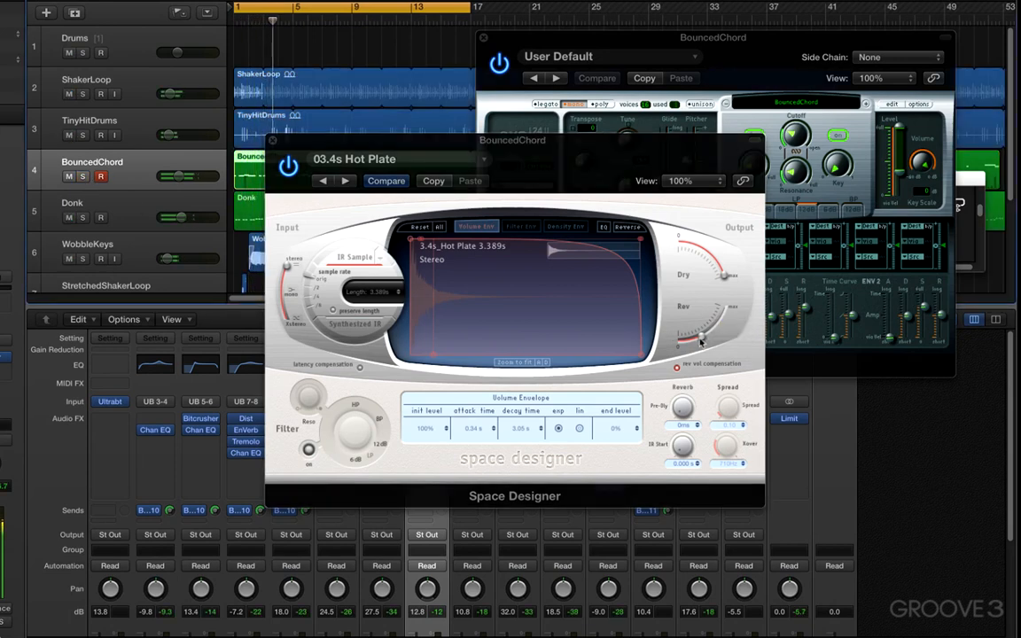
pyautogui.click(745, 137)
pyautogui.moveTo(789, 132); pyautogui.dragTo(790, 151)
pyautogui.moveTo(295, 135); pyautogui.dragTo(286, 135)
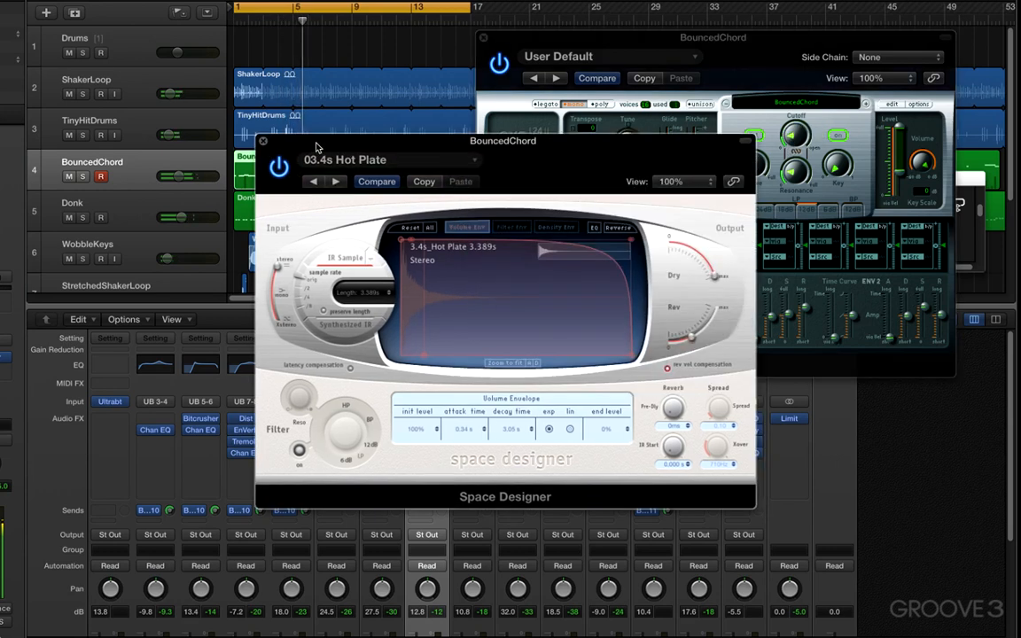
# Compare the BouncedChord sound with Space Designer bypassed and active, and move the reverb window aside
pyautogui.click(277, 168)
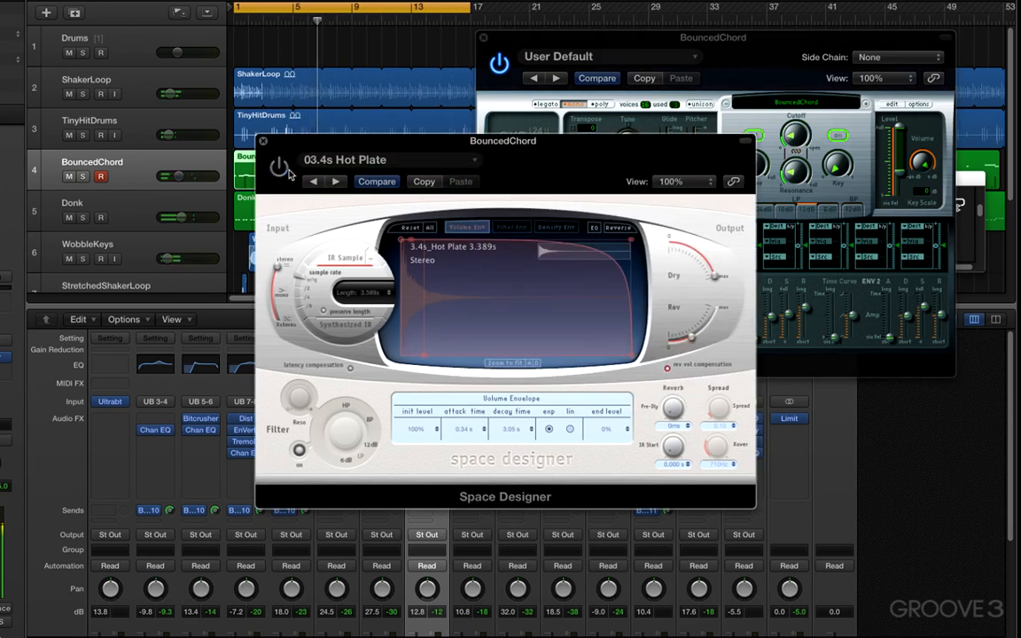
pyautogui.click(286, 168)
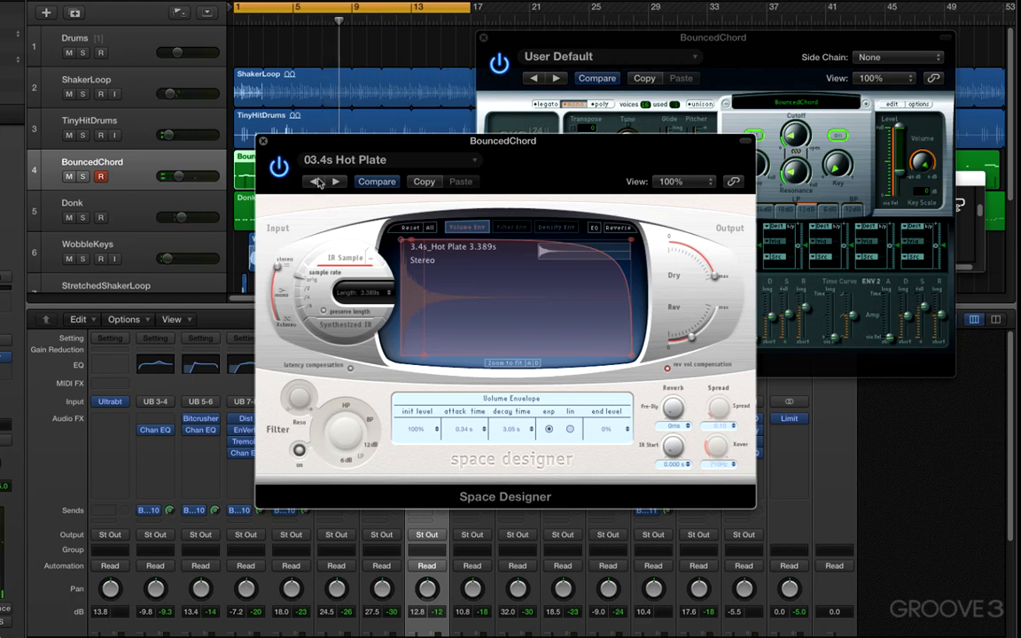
pyautogui.moveTo(301, 140); pyautogui.dragTo(406, 175)
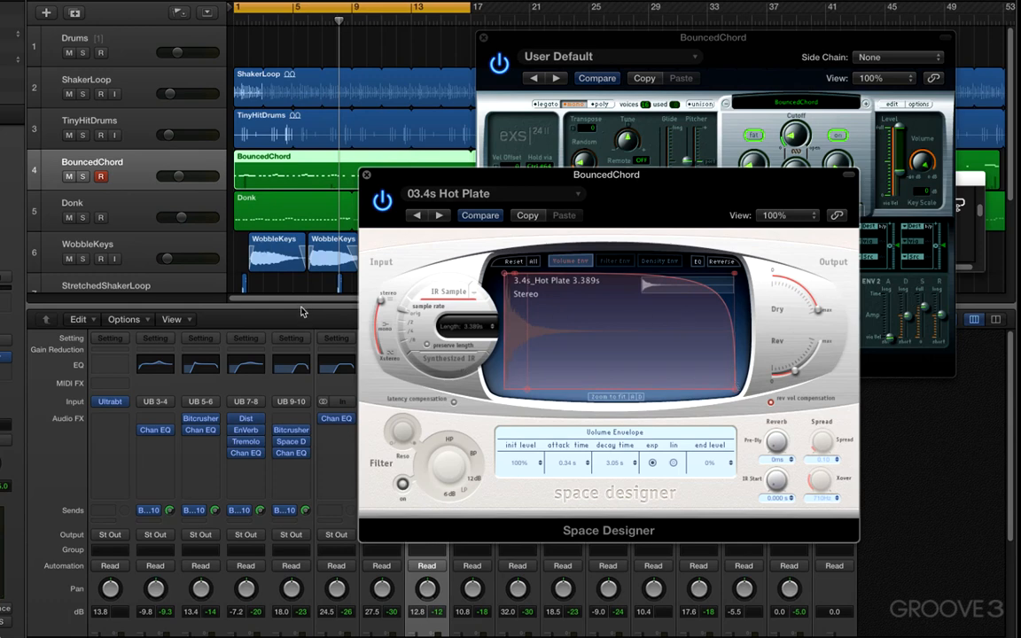
# Show the BouncedChord track's Smart Controls with their inspector, toggling Compare on and off
pyautogui.press('b')
pyautogui.moveTo(440, 174); pyautogui.dragTo(433, 24)
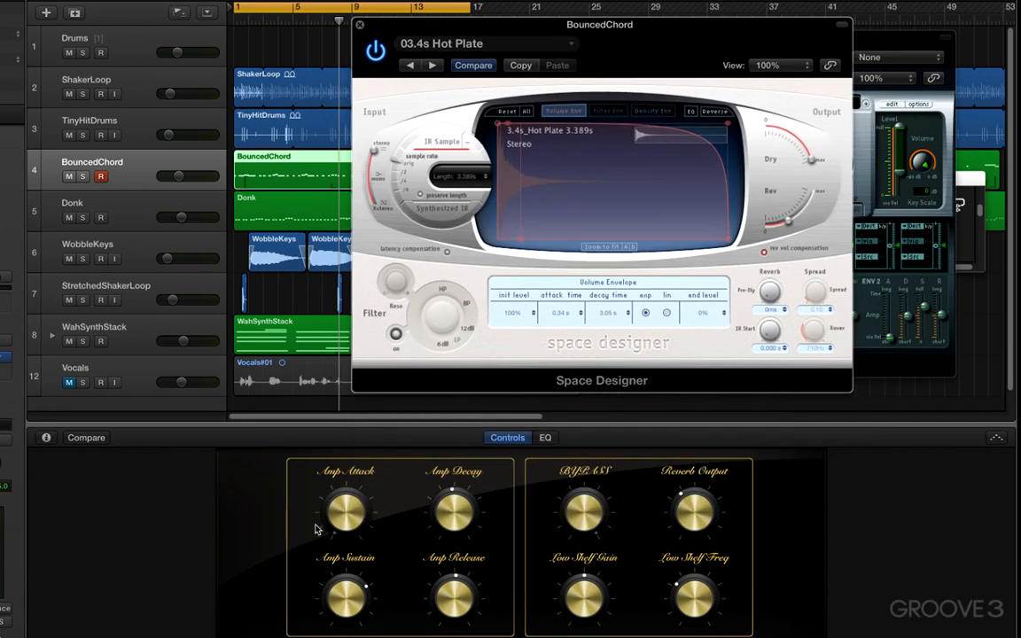
pyautogui.click(86, 438)
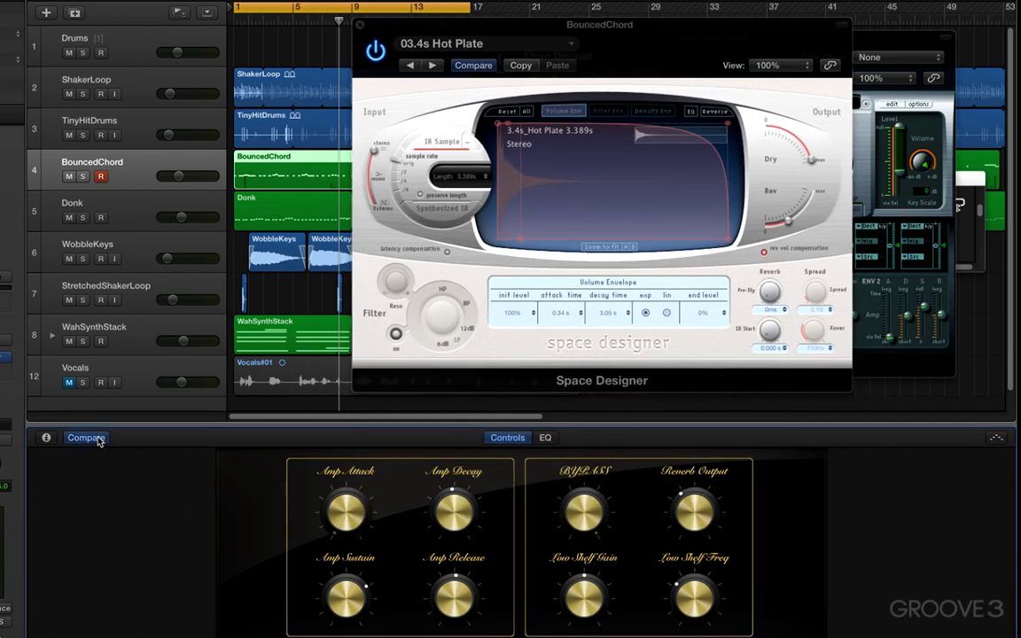
pyautogui.click(97, 439)
pyautogui.click(47, 438)
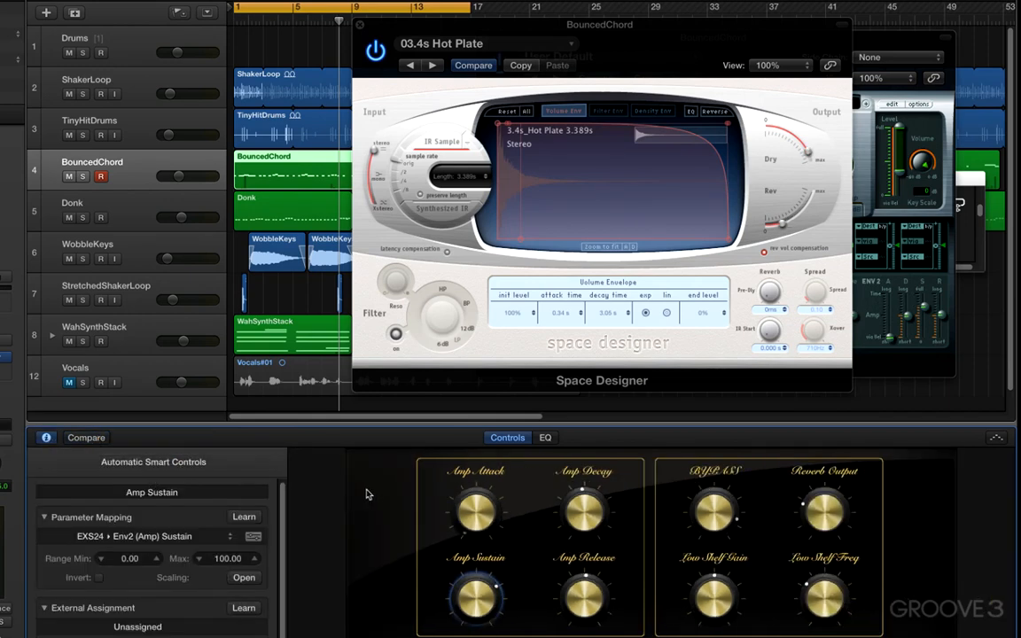
# Try the Electronic Drums 10 and Vintage Clav layouts for the Smart Controls
pyautogui.click(148, 463)
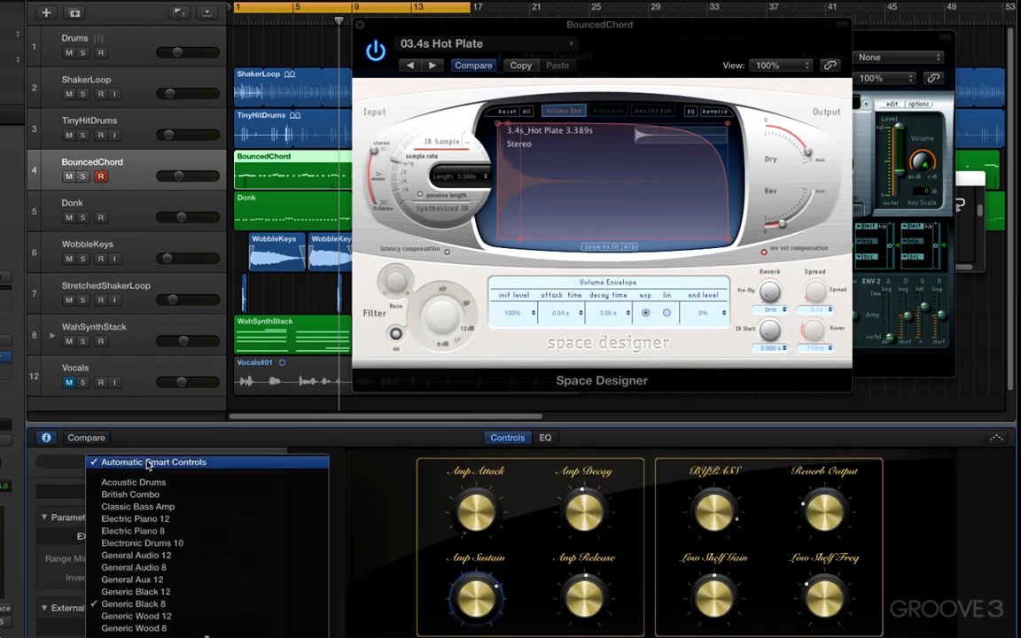
pyautogui.click(151, 486)
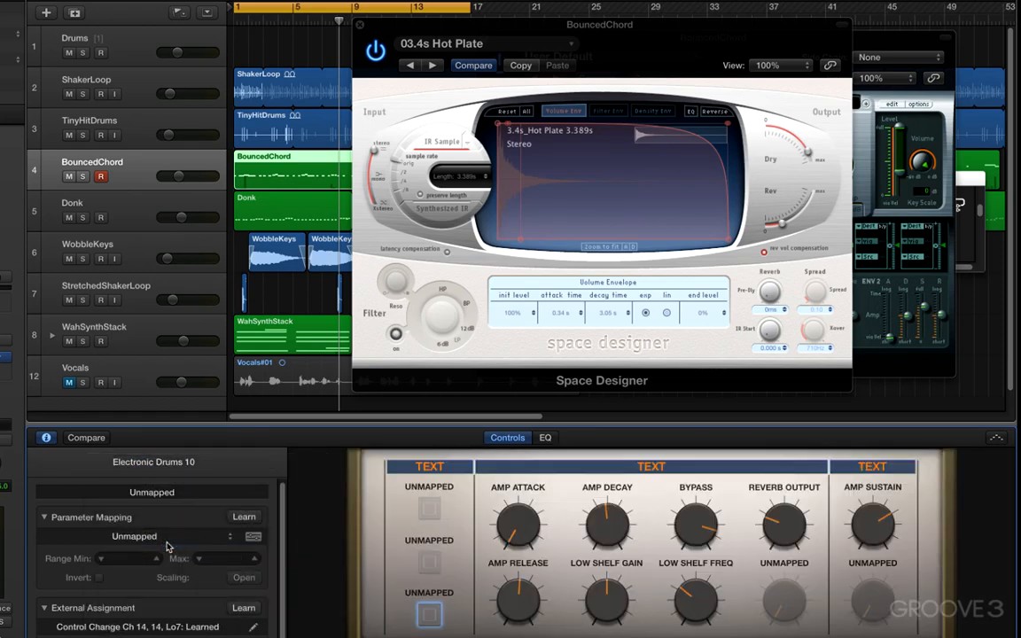
pyautogui.click(152, 462)
pyautogui.click(160, 596)
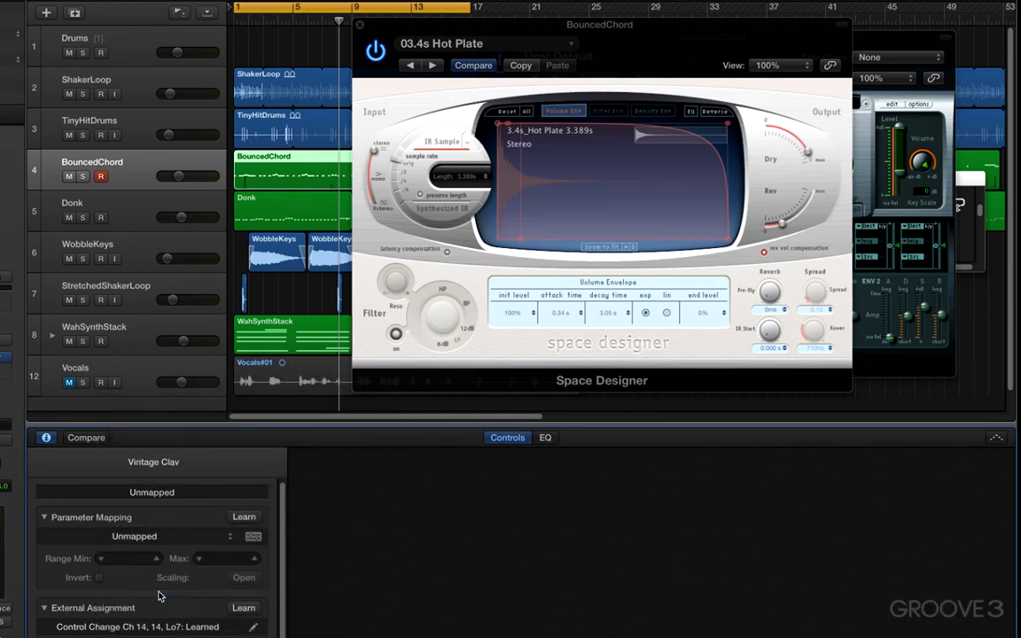
# Set the Smart Controls layout to Modern Synth 12
pyautogui.click(152, 462)
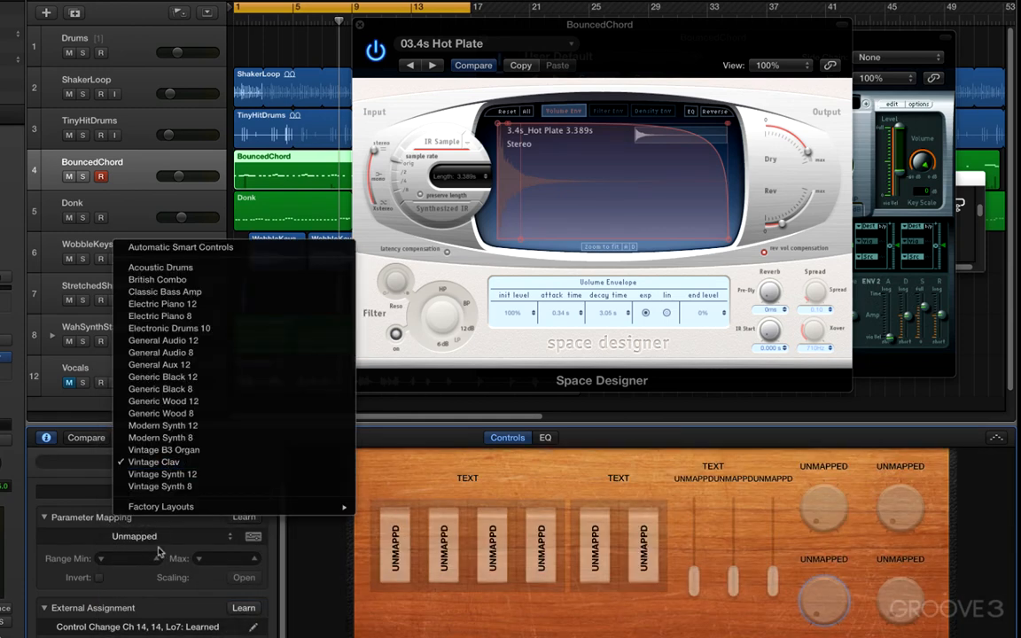
pyautogui.click(173, 425)
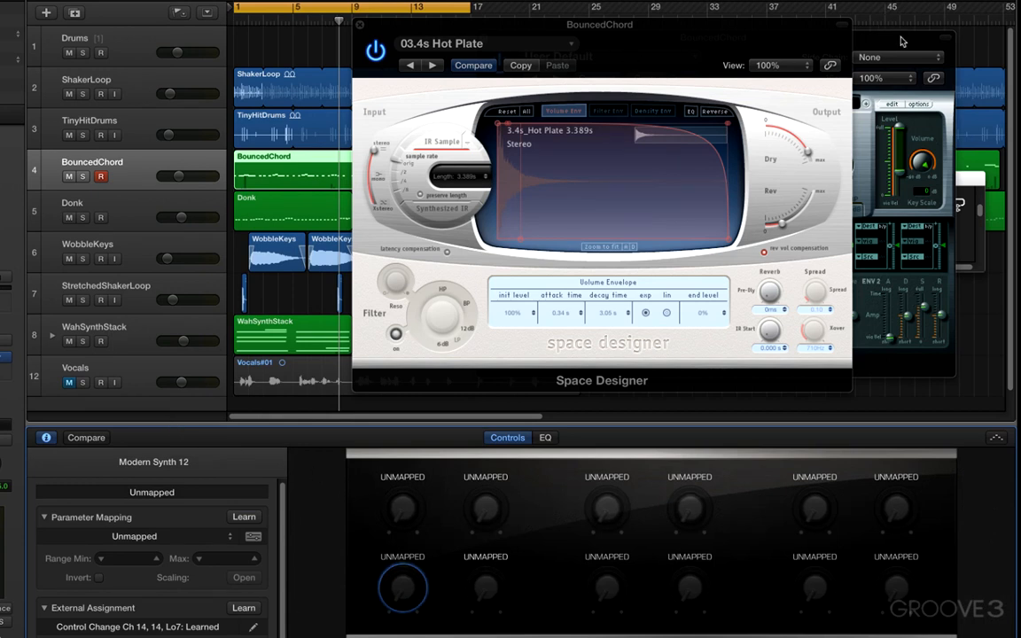
# Map the first knob of the lower row to the EXS24 Filter Cutoff using parameter Learn, with External Assignment collapsed
pyautogui.moveTo(901, 37); pyautogui.dragTo(829, 0)
pyautogui.moveTo(716, 77); pyautogui.dragTo(733, 44)
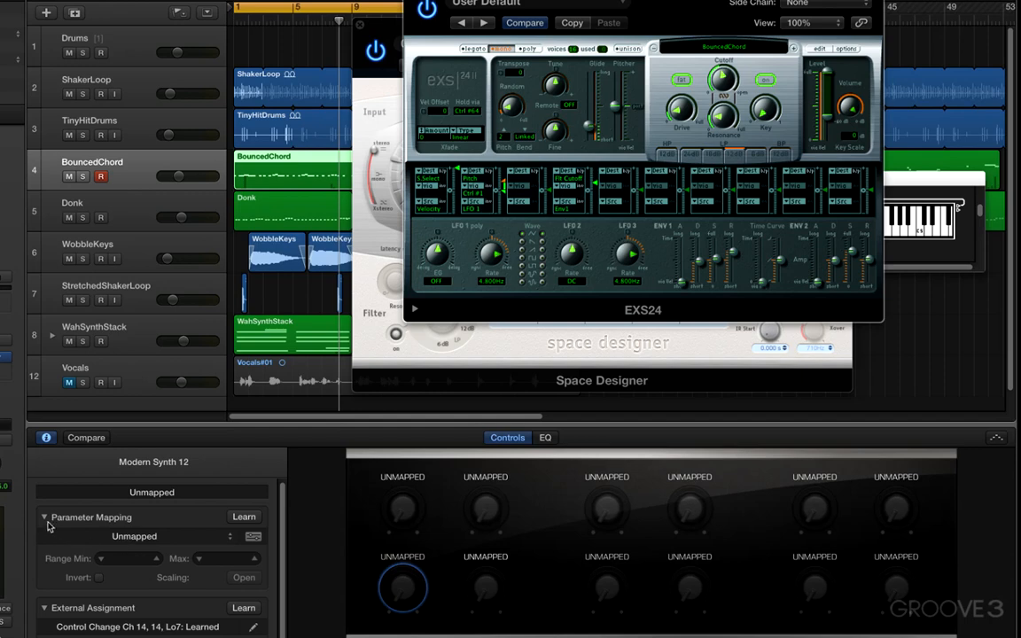
pyautogui.click(44, 520)
pyautogui.click(45, 549)
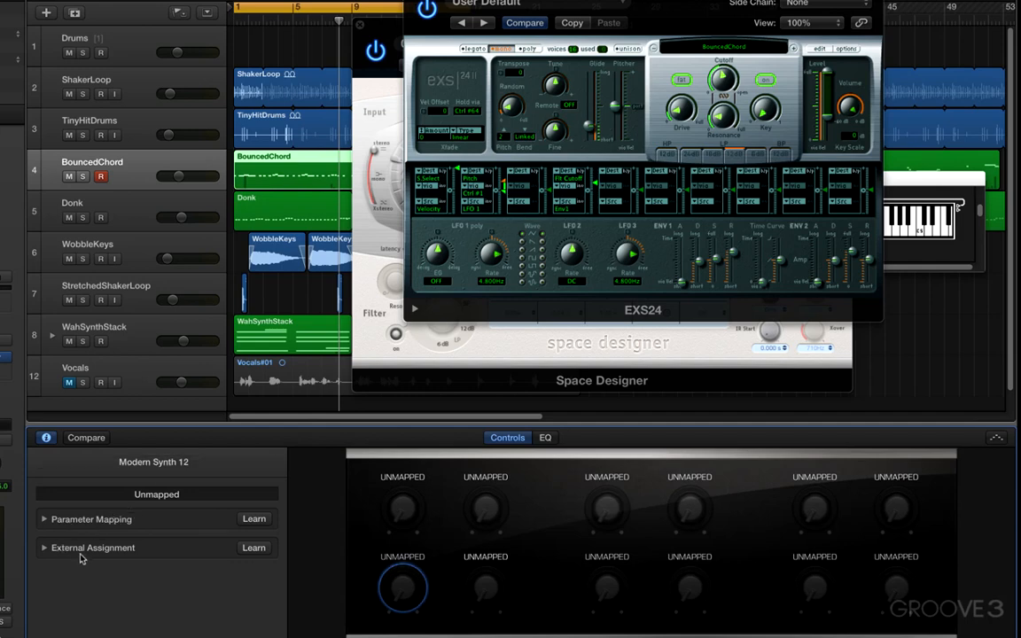
pyautogui.click(44, 520)
pyautogui.click(252, 520)
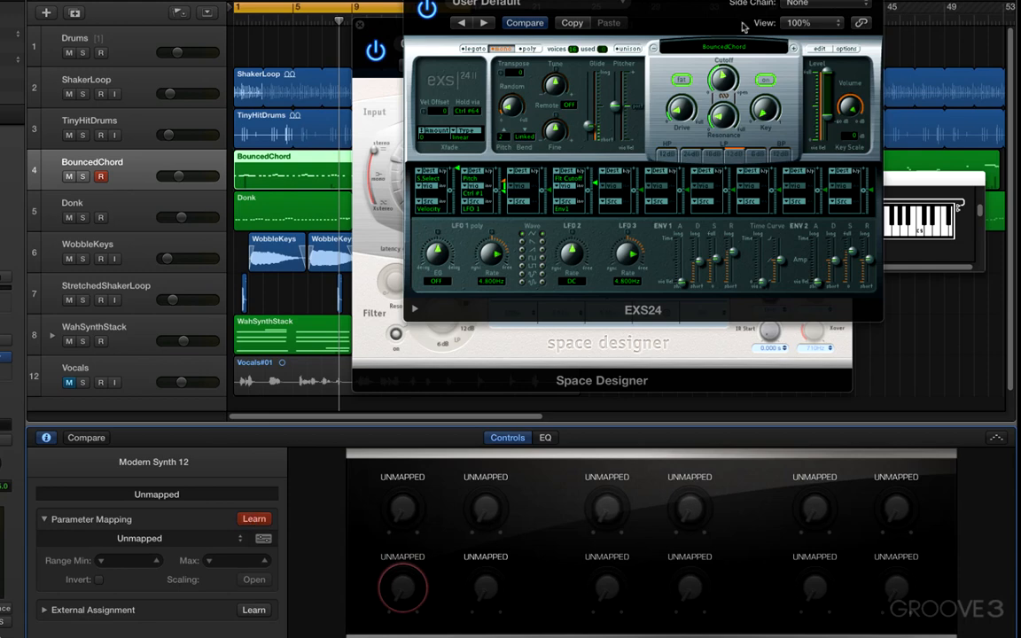
pyautogui.moveTo(723, 79); pyautogui.dragTo(723, 78)
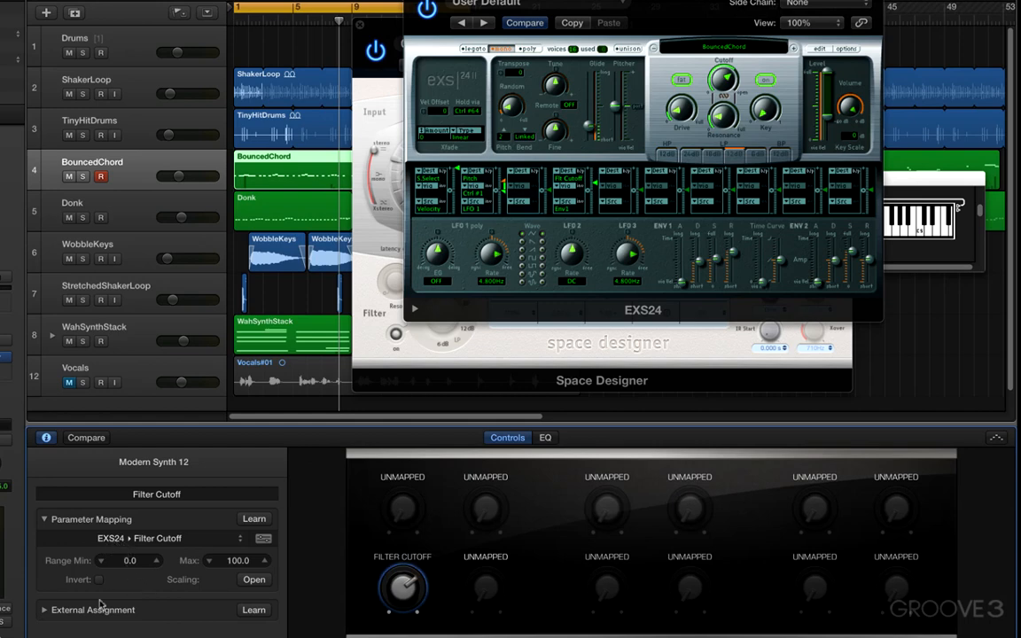
# Learn a hardware controller as the external assignment of the Filter Cutoff knob
pyautogui.click(45, 611)
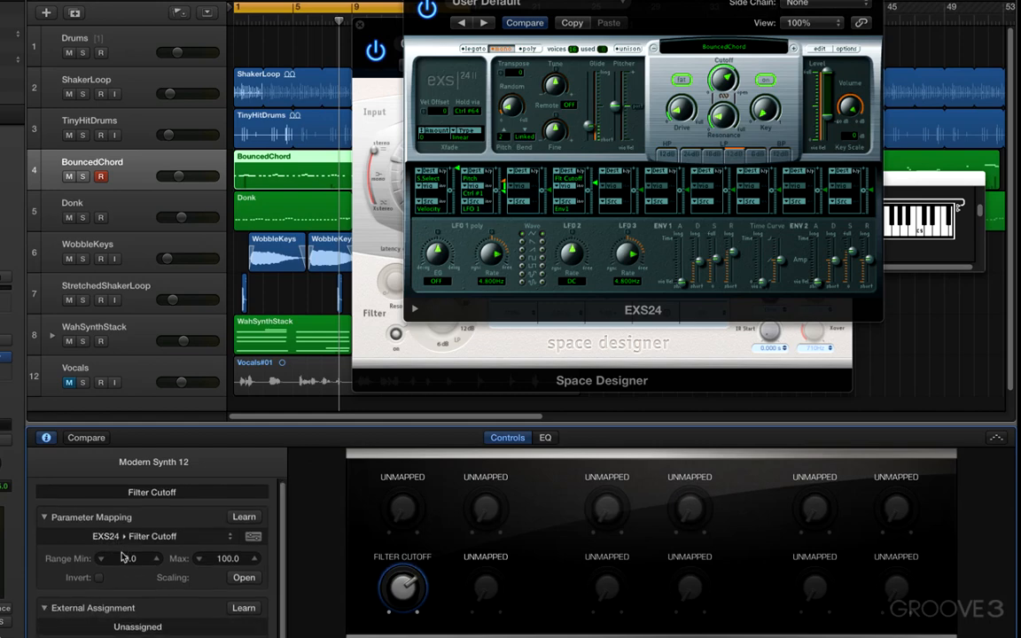
pyautogui.click(239, 609)
pyautogui.click(242, 610)
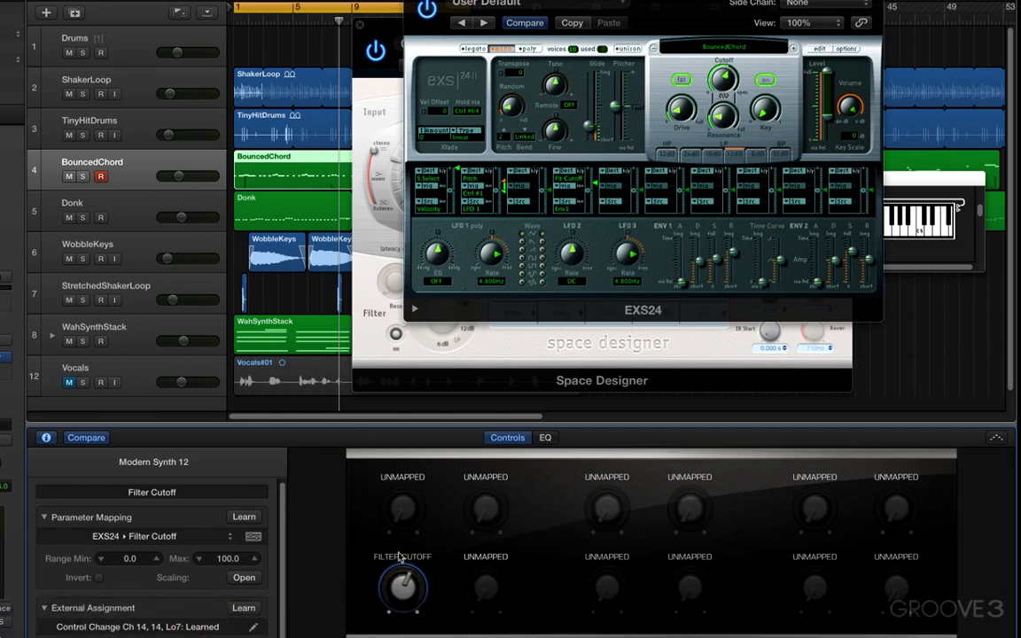
# Map the second knob of the lower row to the Space Designer Reverb Output and learn a hardware controller for it
pyautogui.click(485, 588)
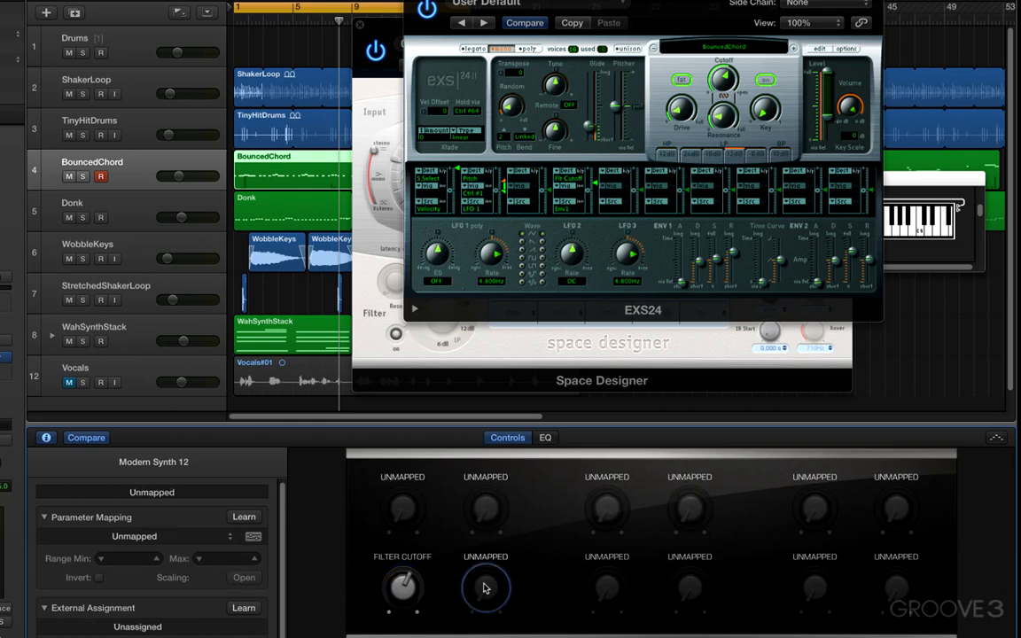
pyautogui.scroll(1, 248, 523)
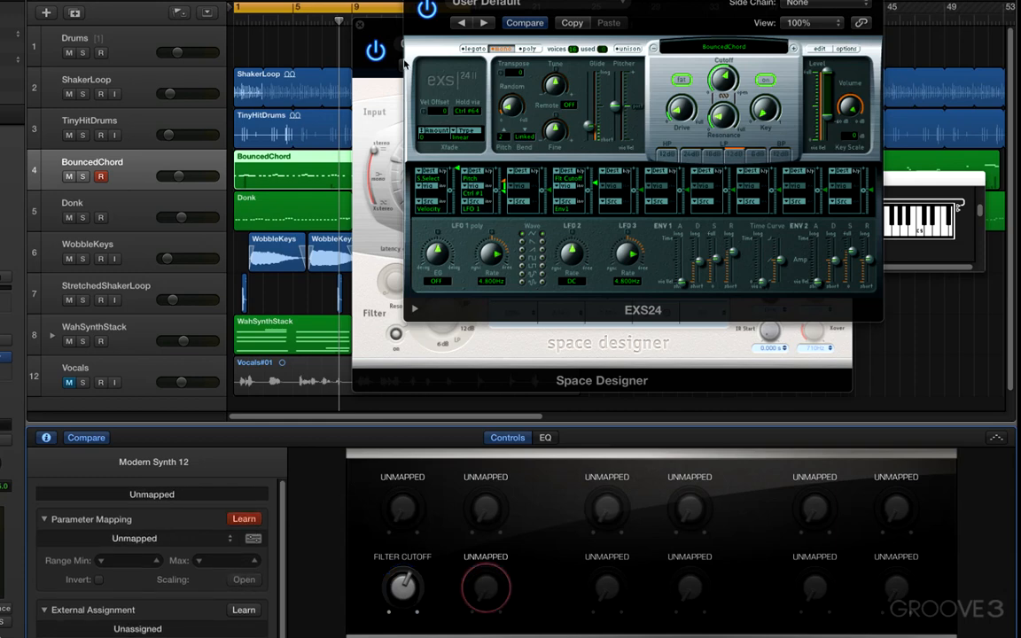
pyautogui.moveTo(403, 64); pyautogui.dragTo(249, 50)
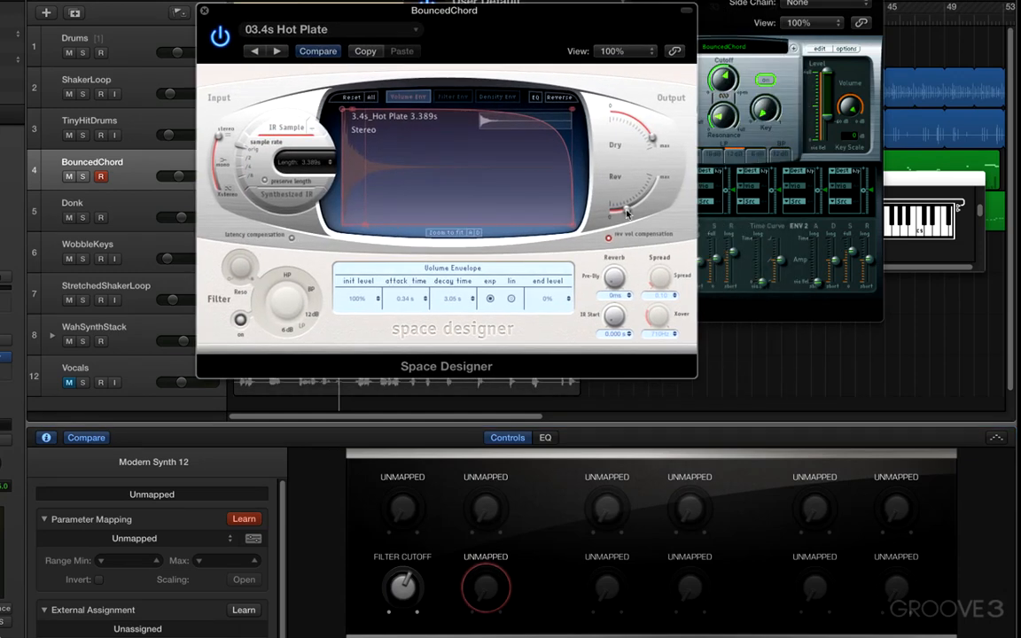
pyautogui.moveTo(625, 214); pyautogui.dragTo(631, 209)
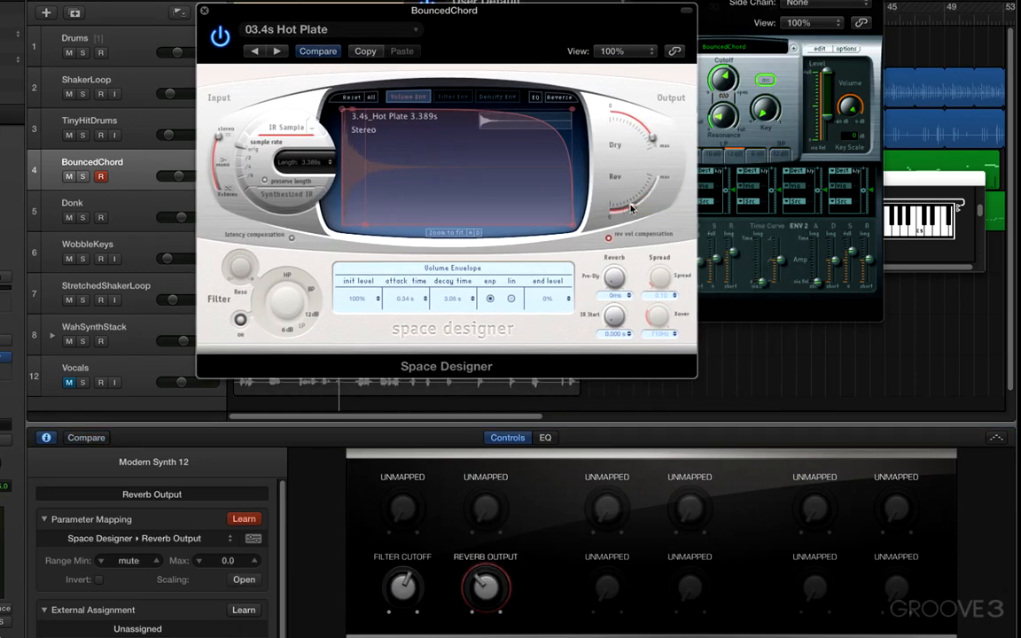
pyautogui.click(242, 610)
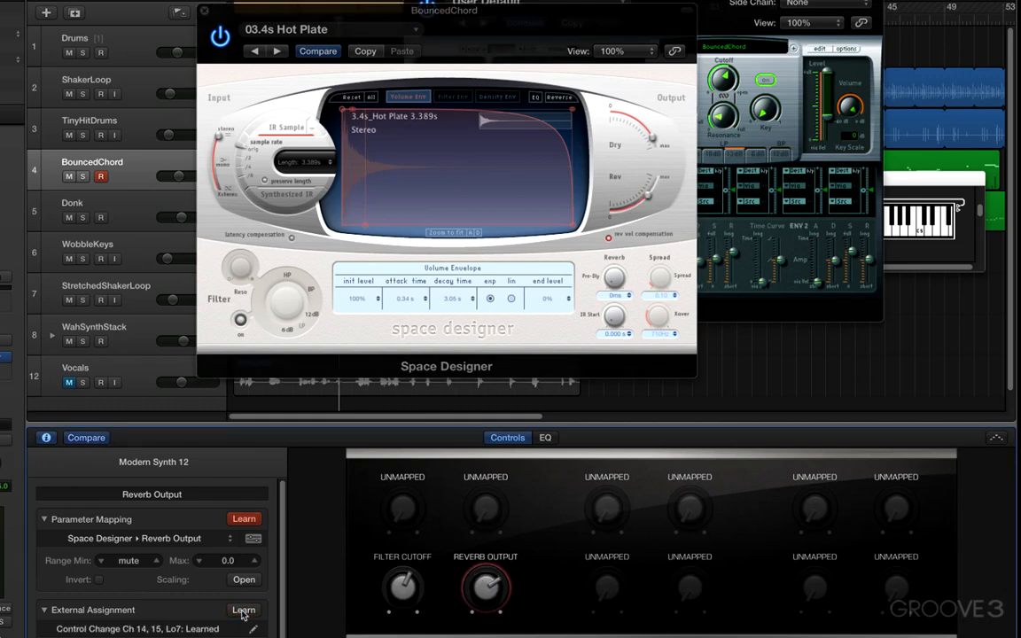
pyautogui.click(247, 519)
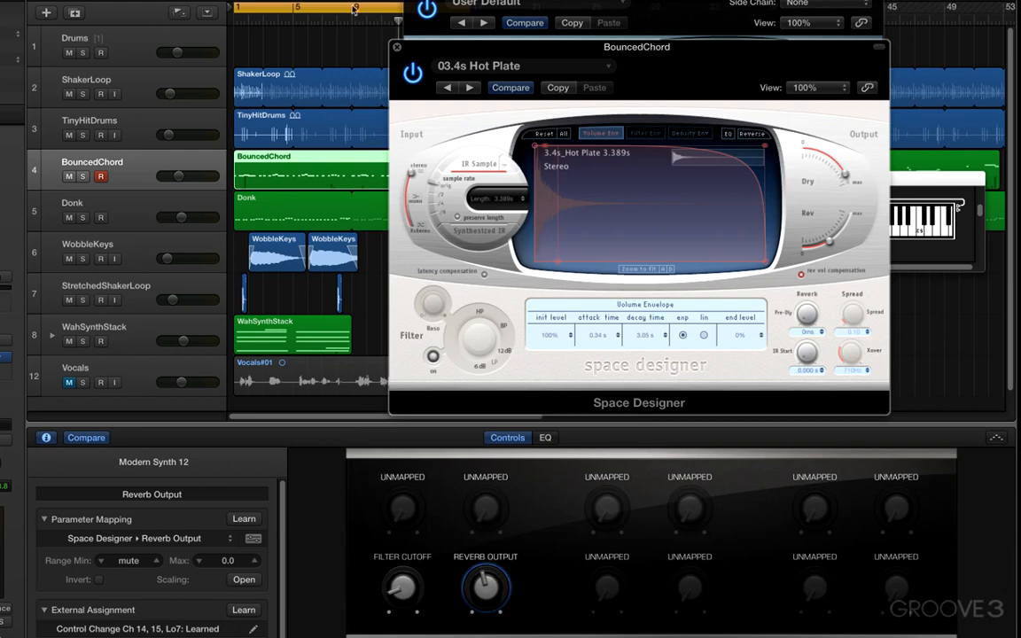
# Hide the EXS24 window, move the Space Designer window clear of the tracks and raise its Dry output slightly
pyautogui.press('v')
pyautogui.moveTo(534, 60); pyautogui.dragTo(582, 34)
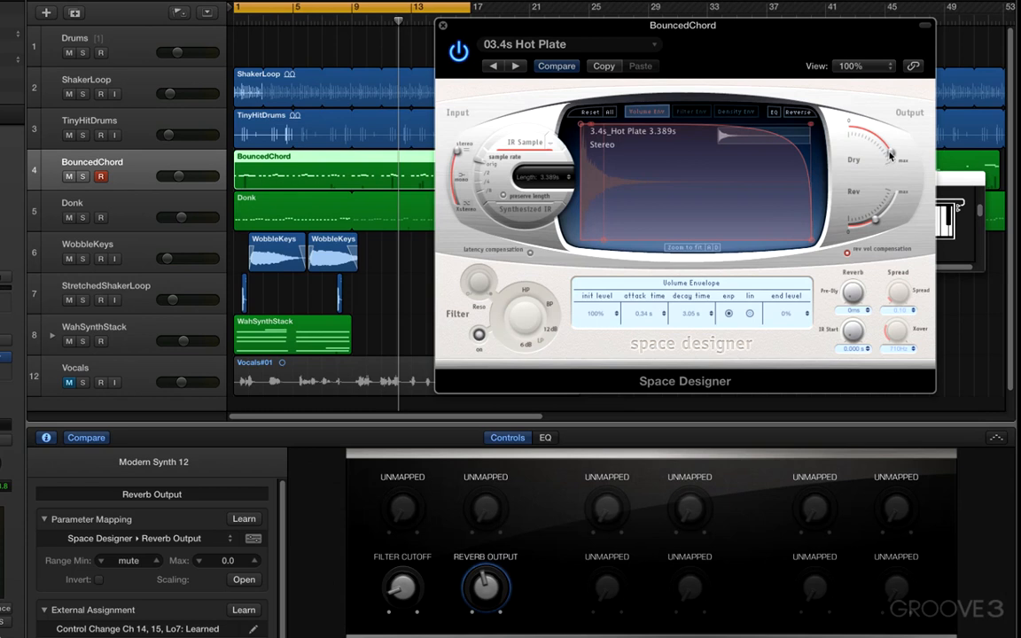
pyautogui.moveTo(890, 156)
pyautogui.mouseDown()
pyautogui.moveTo(861, 132)
pyautogui.moveTo(893, 163)
pyautogui.mouseUp()
# Add a second parameter mapping to the Reverb Output knob
pyautogui.click(228, 541)
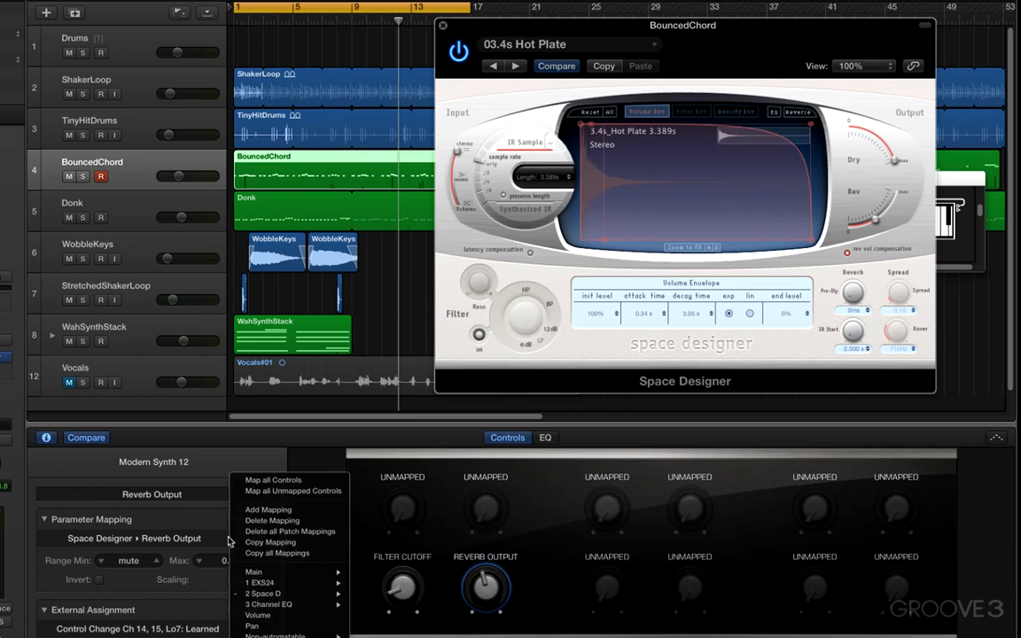
pyautogui.click(206, 547)
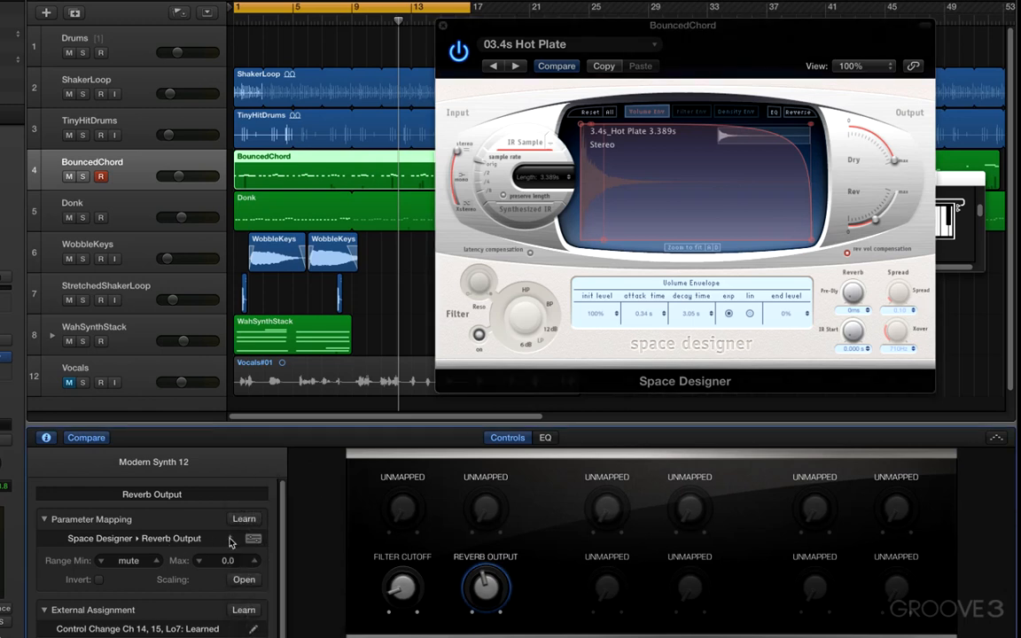
pyautogui.click(230, 543)
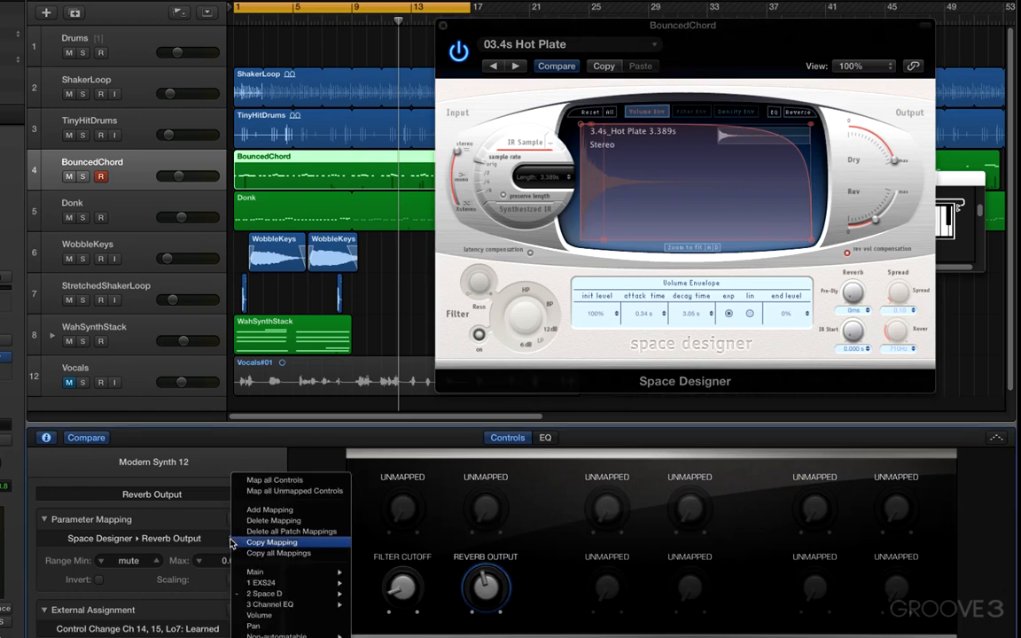
pyautogui.click(263, 510)
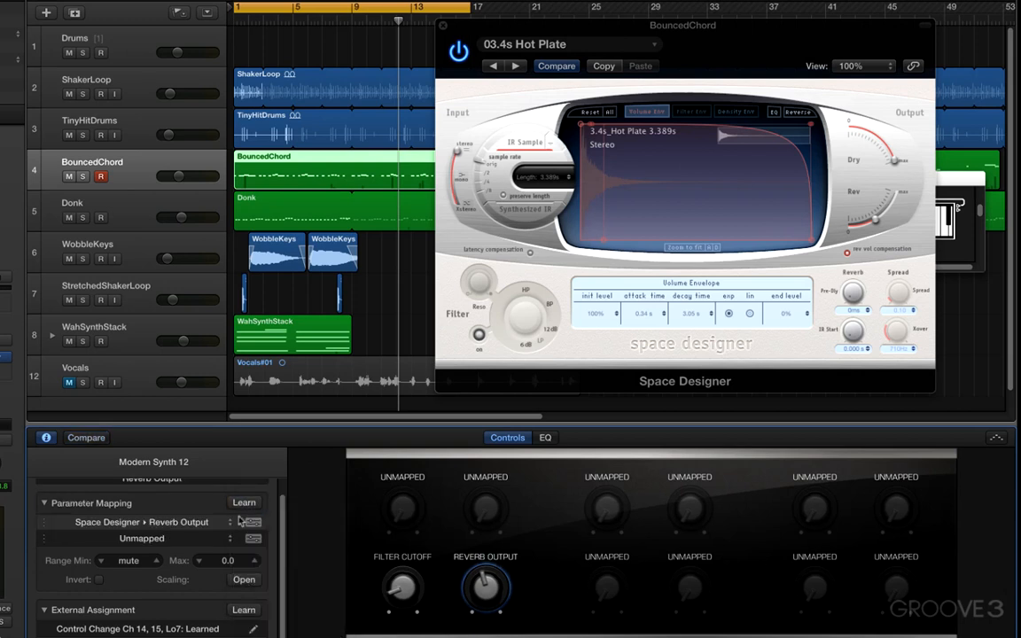
# Assign the Reverb Output knob's unmapped second mapping to the Space Designer Dry Output using parameter Learn
pyautogui.click(42, 539)
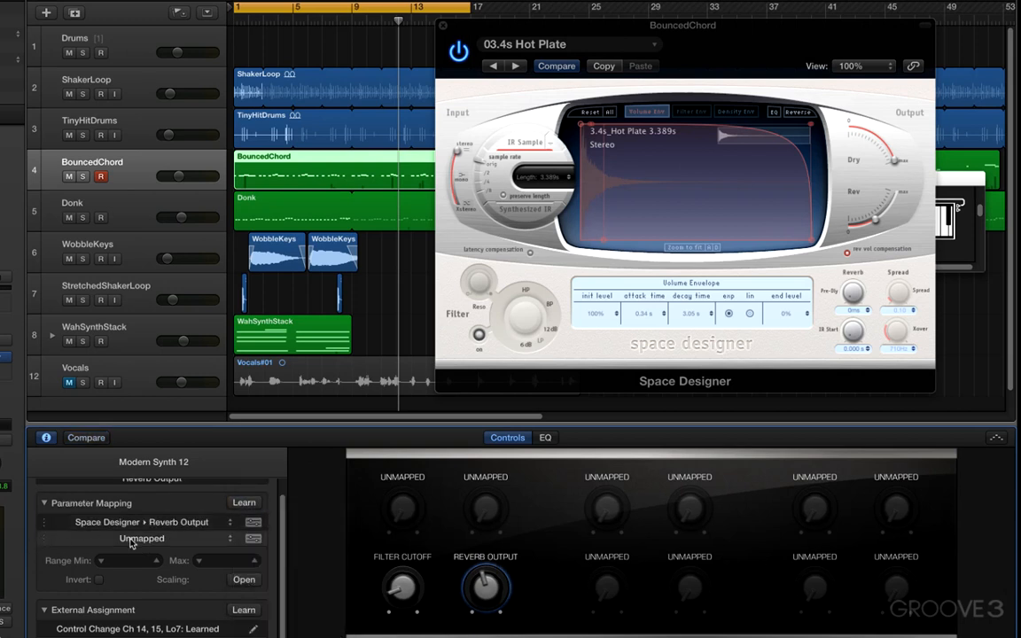
pyautogui.click(131, 544)
pyautogui.click(55, 542)
pyautogui.click(226, 540)
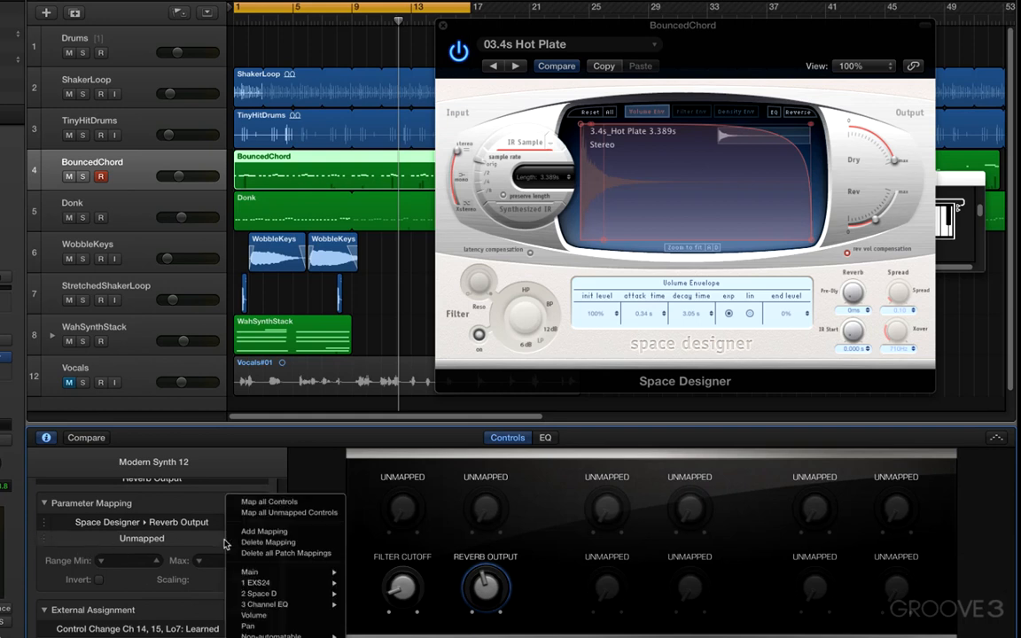
pyautogui.click(149, 538)
pyautogui.click(147, 538)
pyautogui.click(109, 539)
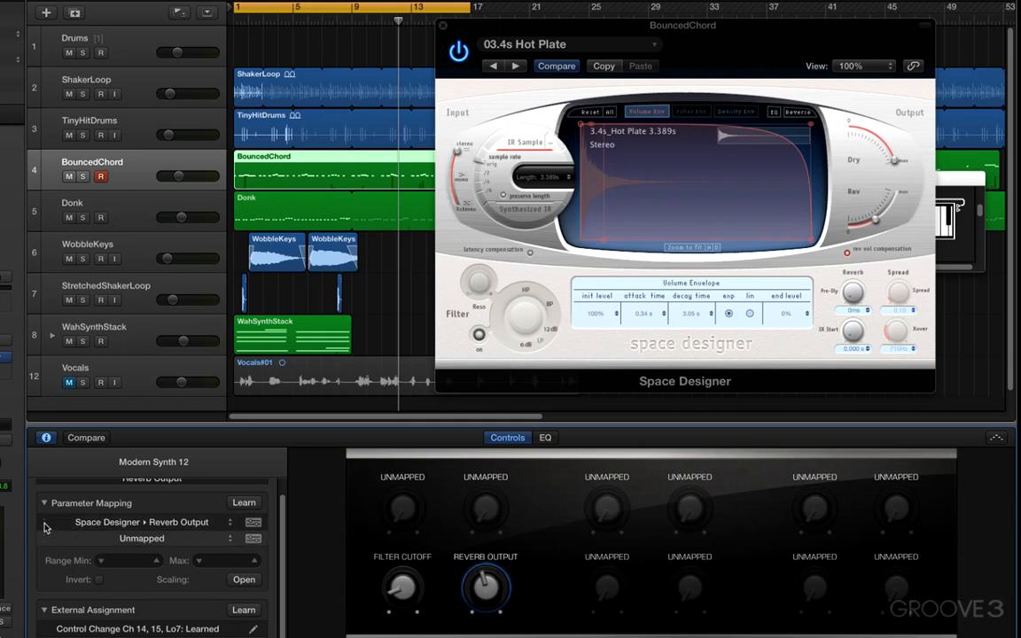
pyautogui.click(242, 504)
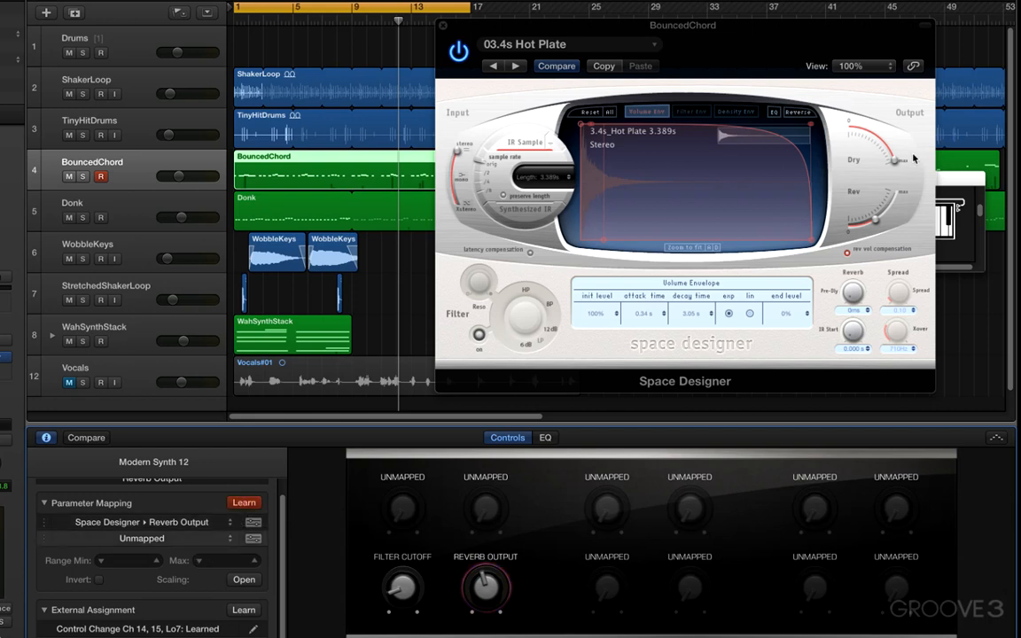
pyautogui.moveTo(892, 162); pyautogui.dragTo(871, 136)
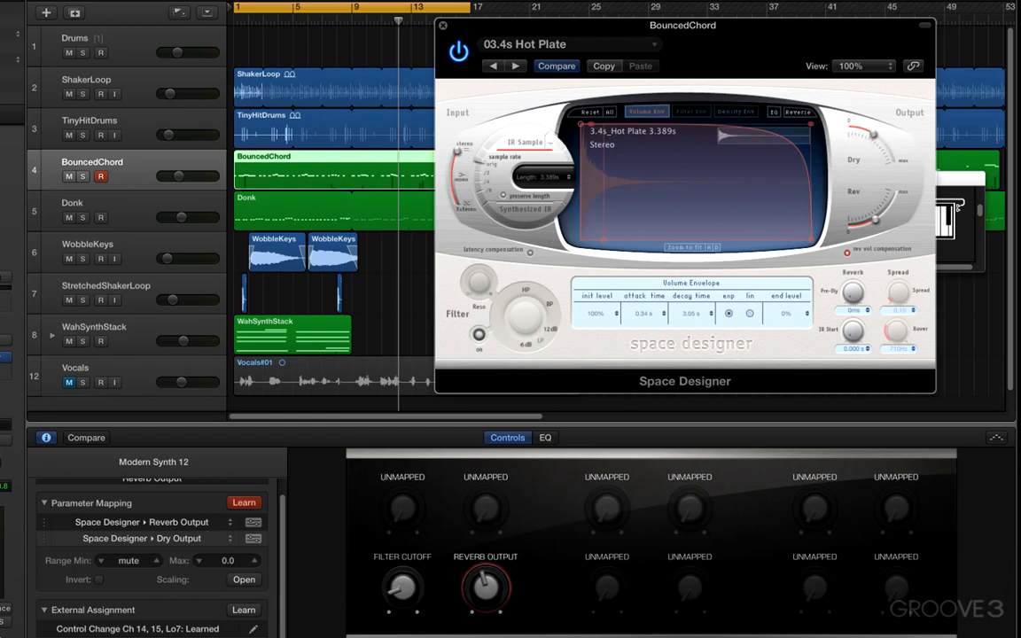
pyautogui.click(248, 505)
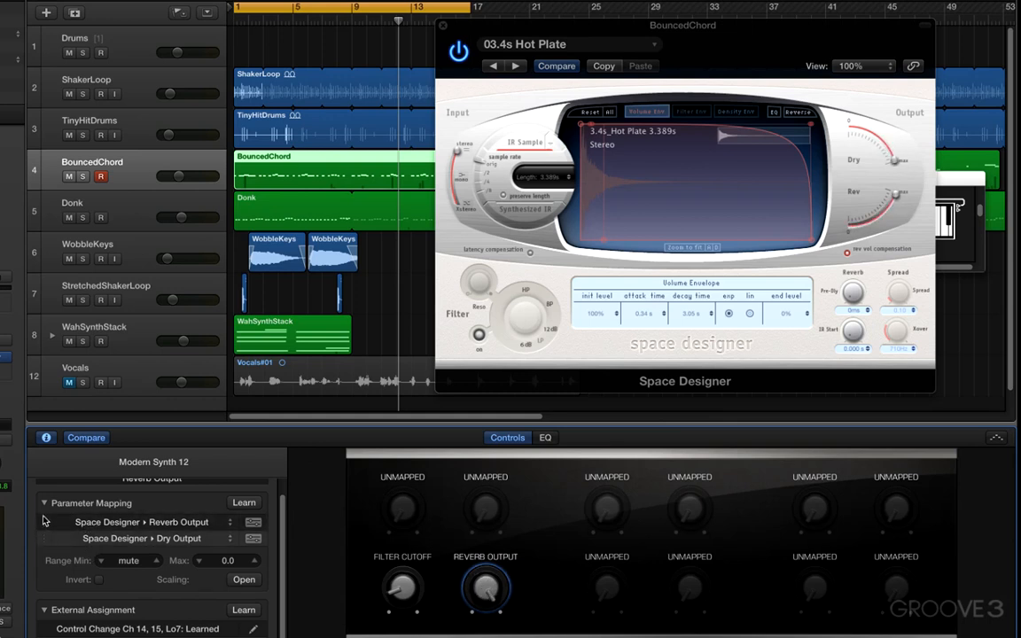
# Invert the Dry Output mapping and set its Range Min to -8.0, auditioning the knob by playing from the project start
pyautogui.click(238, 24)
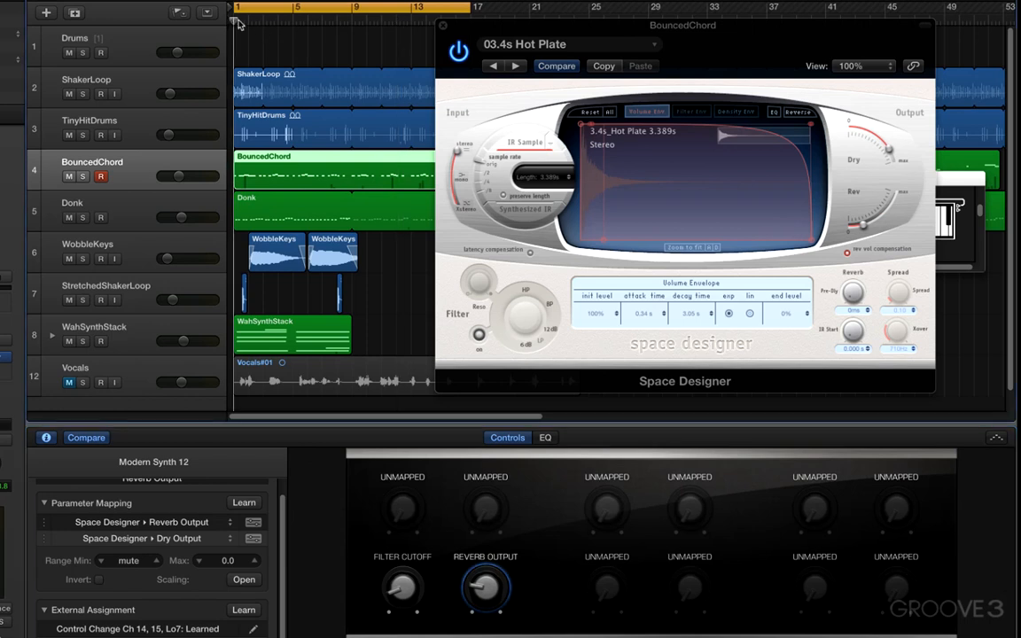
pyautogui.press('space')
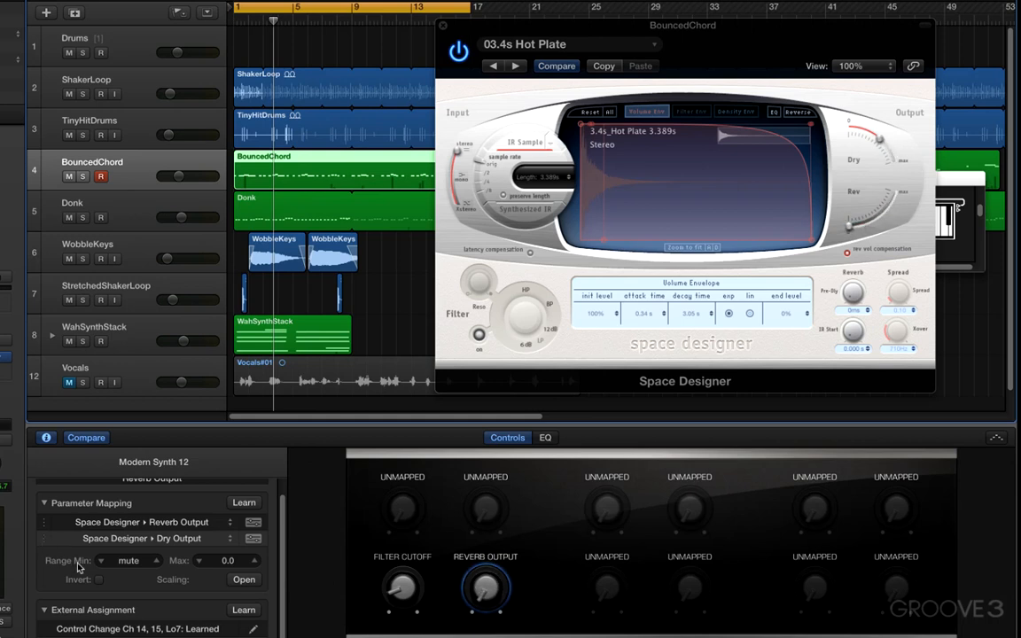
pyautogui.click(99, 580)
pyautogui.doubleClick(247, 25)
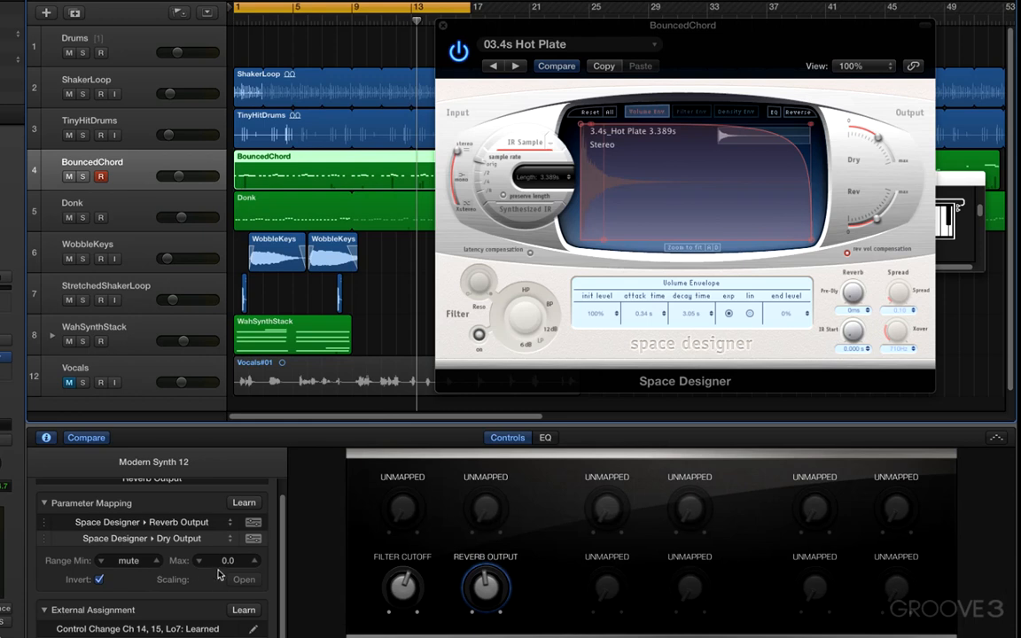
pyautogui.moveTo(225, 566); pyautogui.dragTo(225, 577)
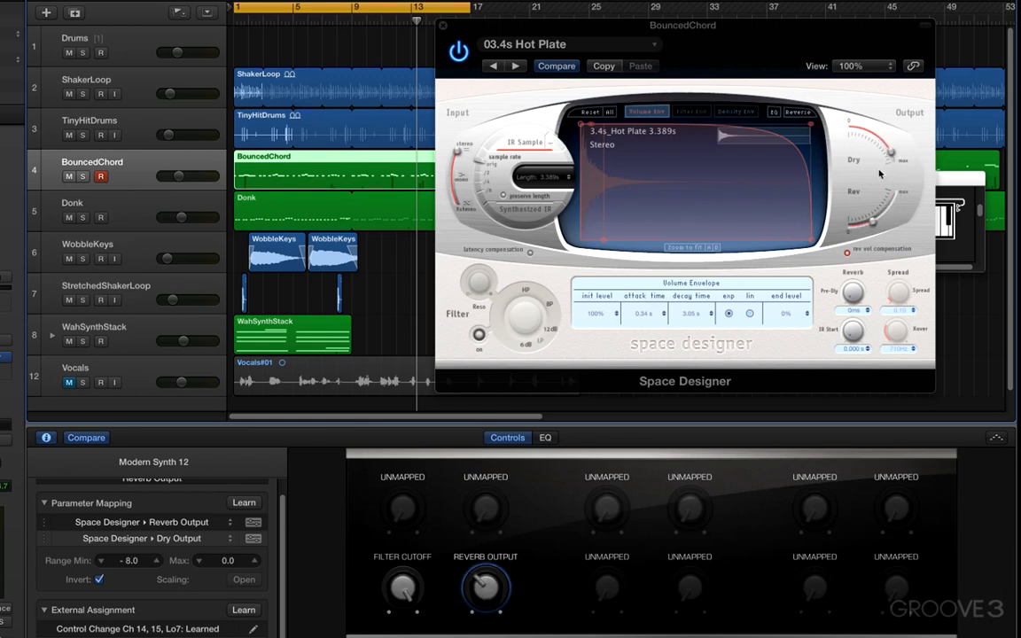
# Play from around bar 2 and set the Range Min of the knob's Reverb Output mapping to -17.0
pyautogui.click(248, 20)
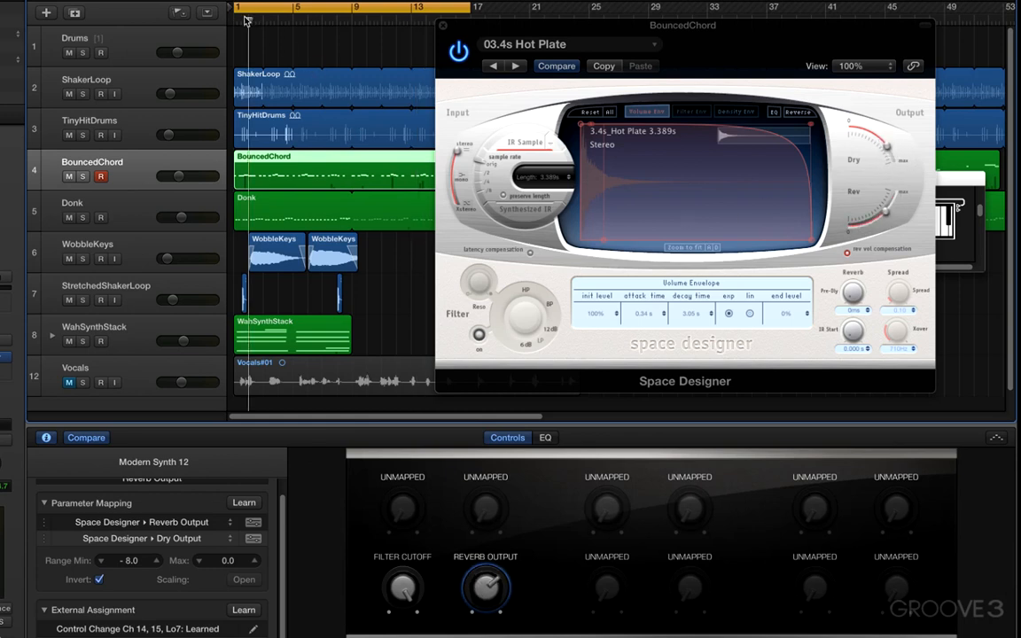
pyautogui.press('space')
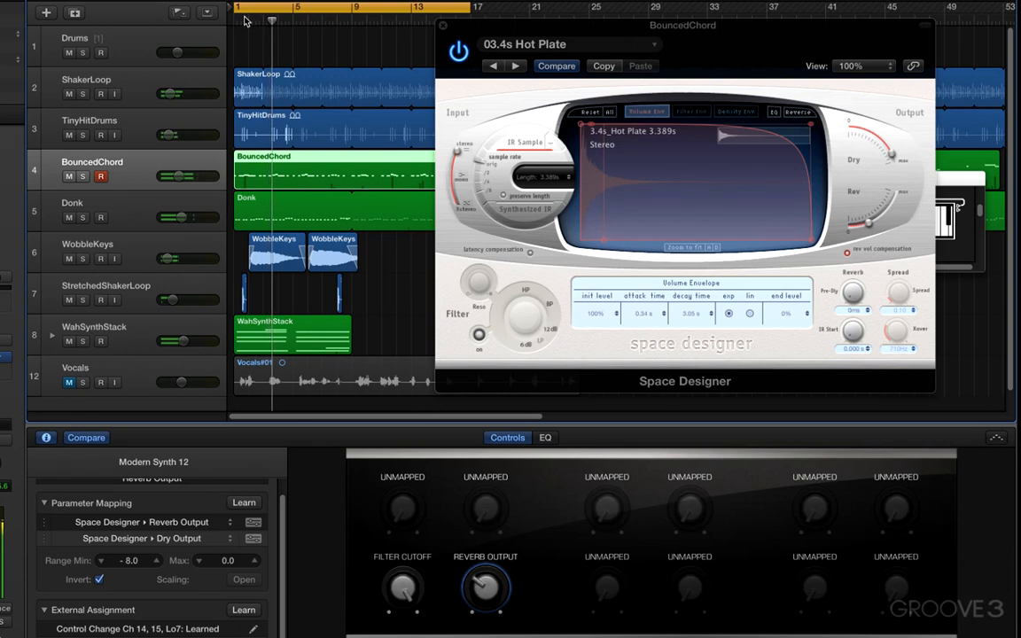
pyautogui.click(44, 526)
pyautogui.moveTo(128, 561); pyautogui.dragTo(129, 542)
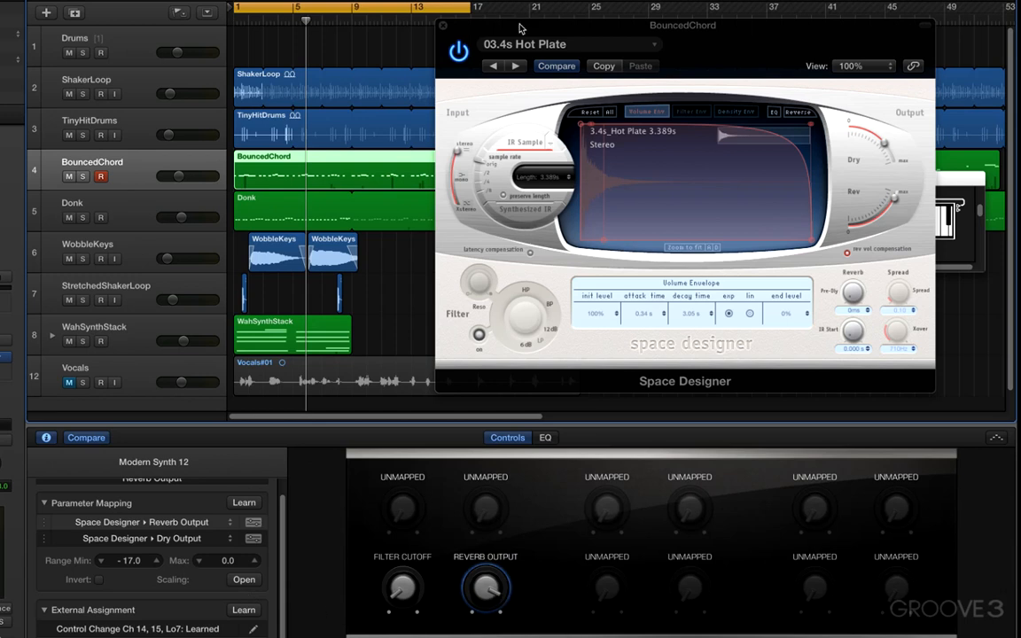
# Move the Space Designer window further aside and rename the Filter Cutoff knob to Cutoff
pyautogui.moveTo(471, 21); pyautogui.dragTo(508, 7)
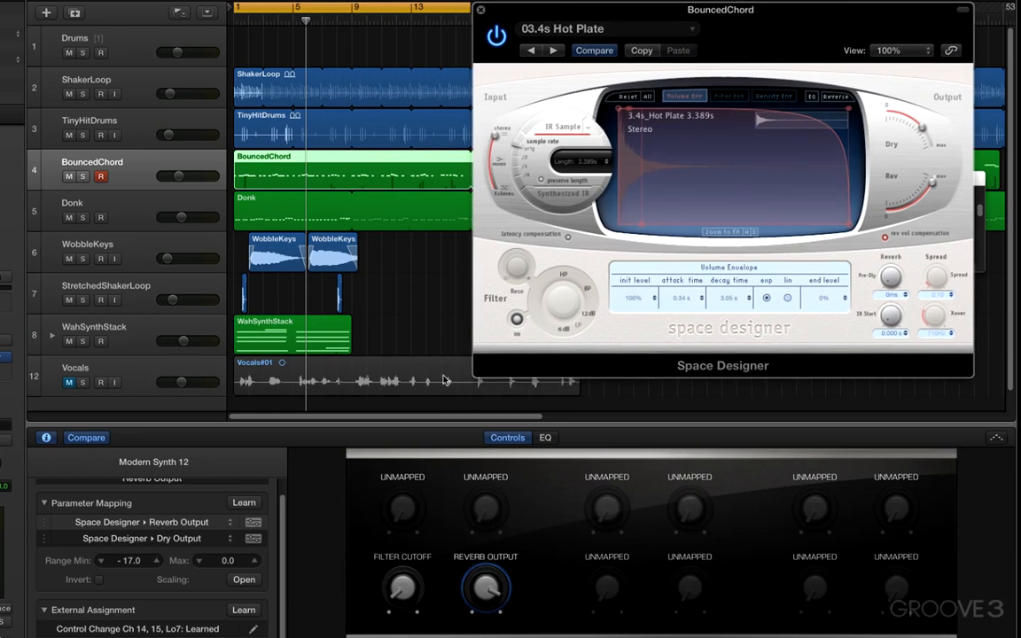
pyautogui.click(397, 578)
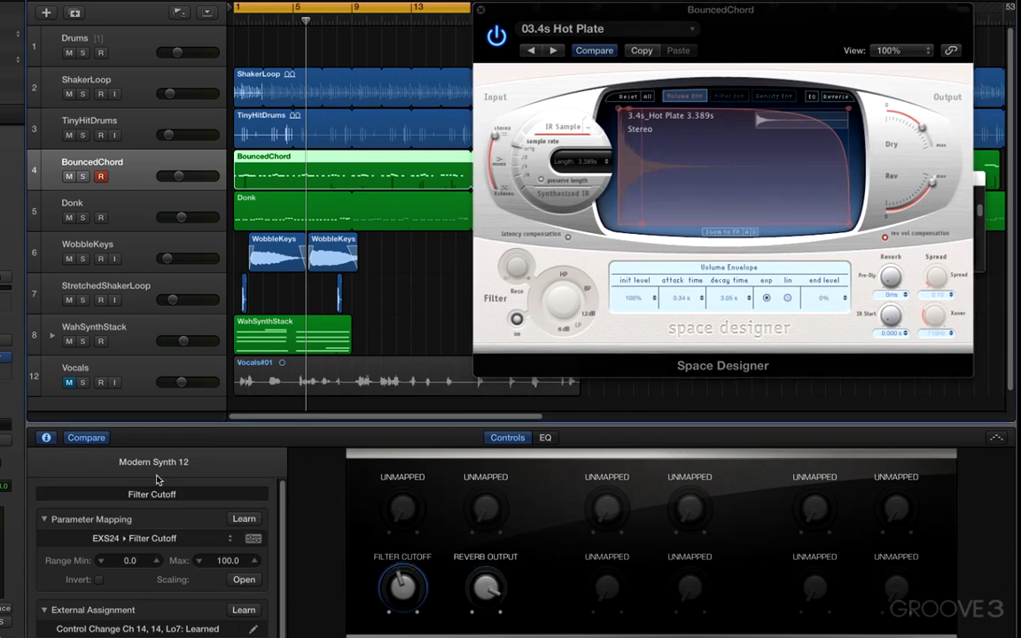
pyautogui.doubleClick(151, 494)
pyautogui.moveTo(117, 494); pyautogui.dragTo(101, 489)
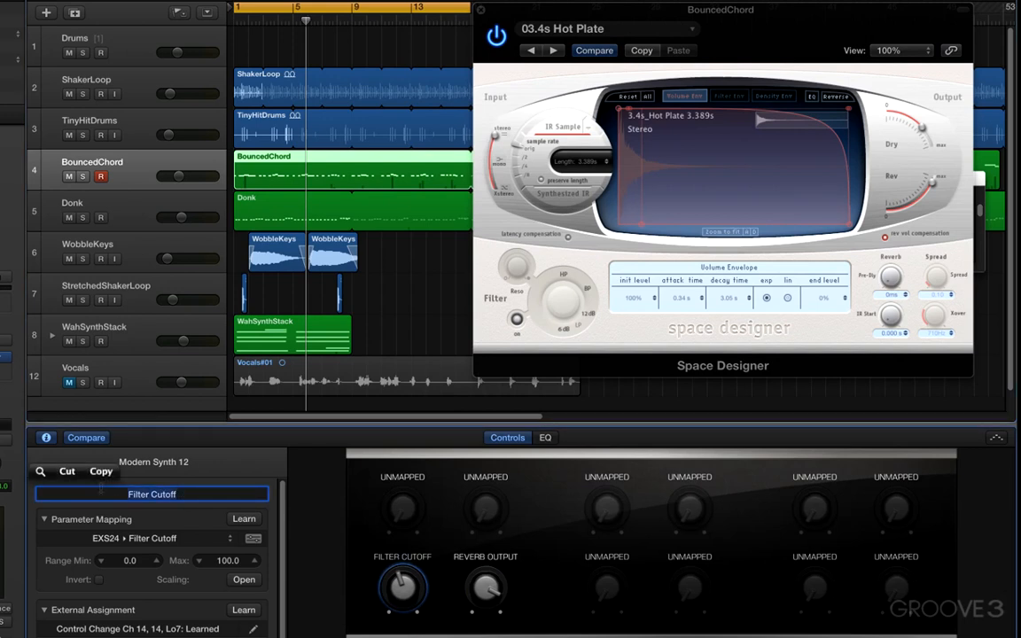
pyautogui.write('Cutoff')
pyautogui.press('Return')
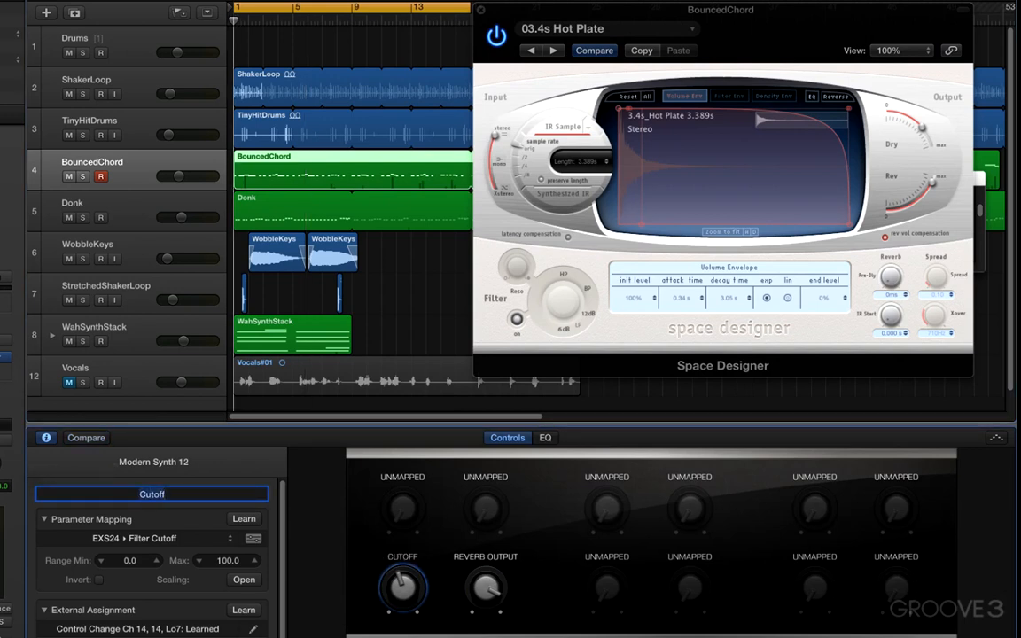
# Rename the Reverb Output knob to Awesome and turn it down
pyautogui.click(486, 587)
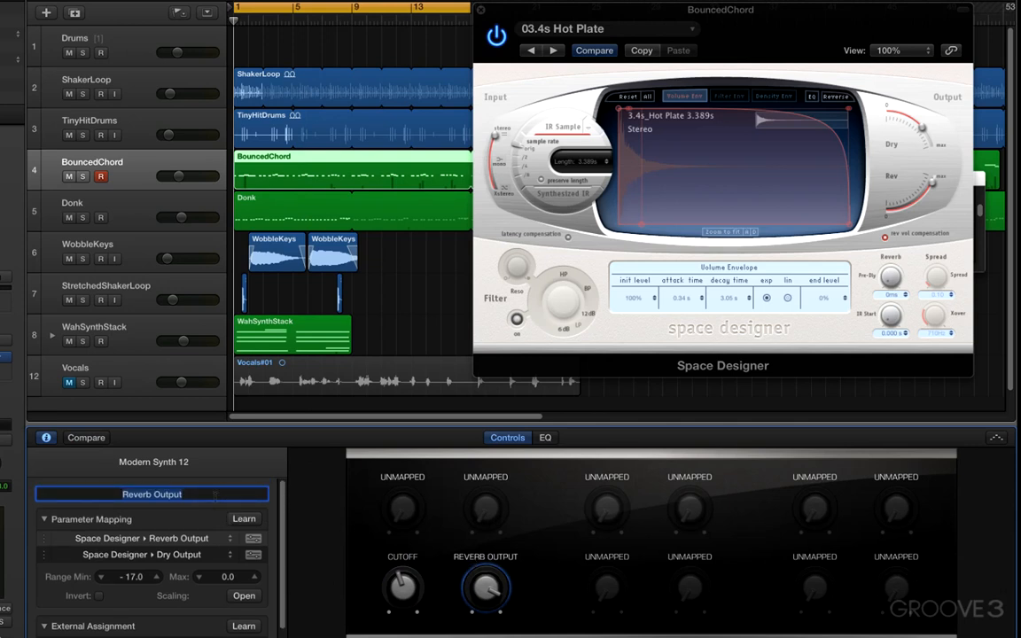
pyautogui.write('Awesome')
pyautogui.press('Return')
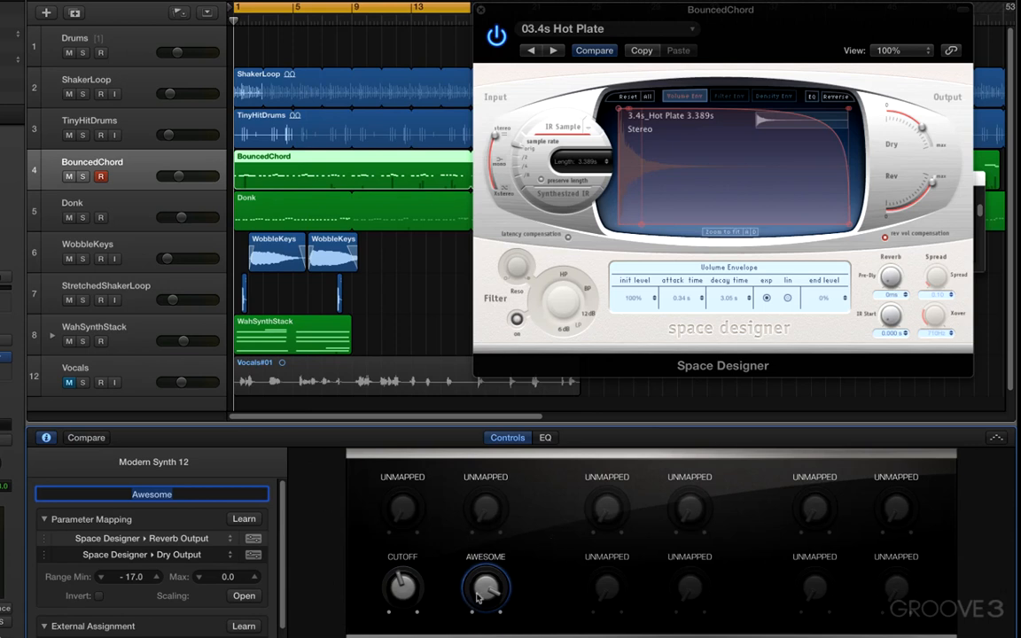
pyautogui.moveTo(485, 588); pyautogui.dragTo(496, 635)
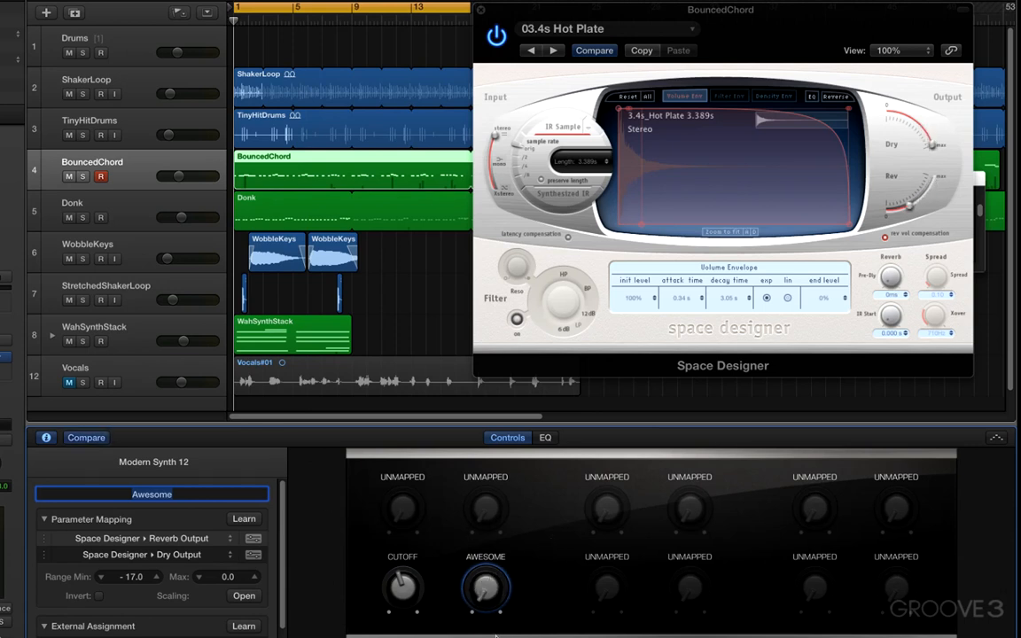